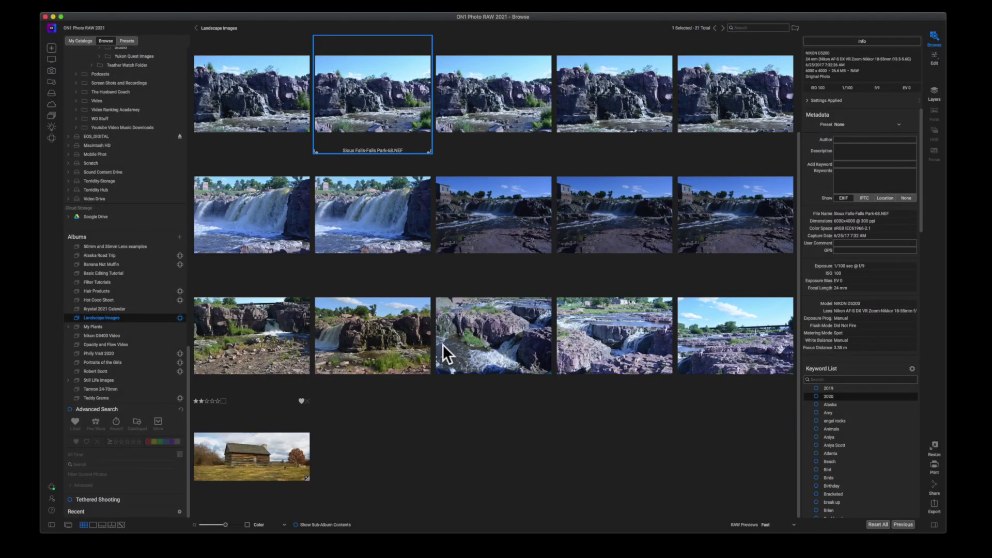
# Open Sioux Falls-Falls Park-68 as a single photo, pan the magnified waterfall, then fit it again
pyautogui.scroll(3, 442, 344)
pyautogui.doubleClick(428, 237)
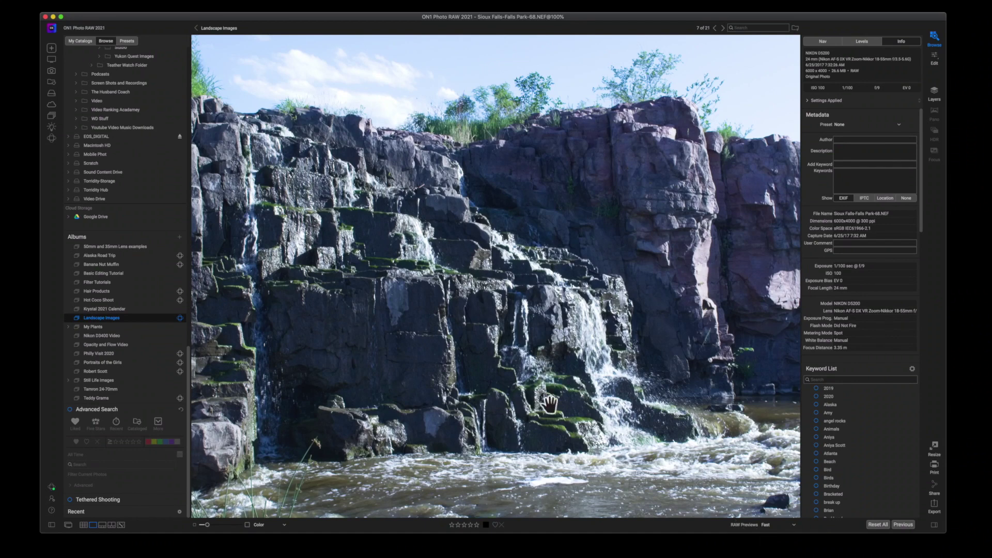
pyautogui.moveTo(453, 217); pyautogui.dragTo(558, 271)
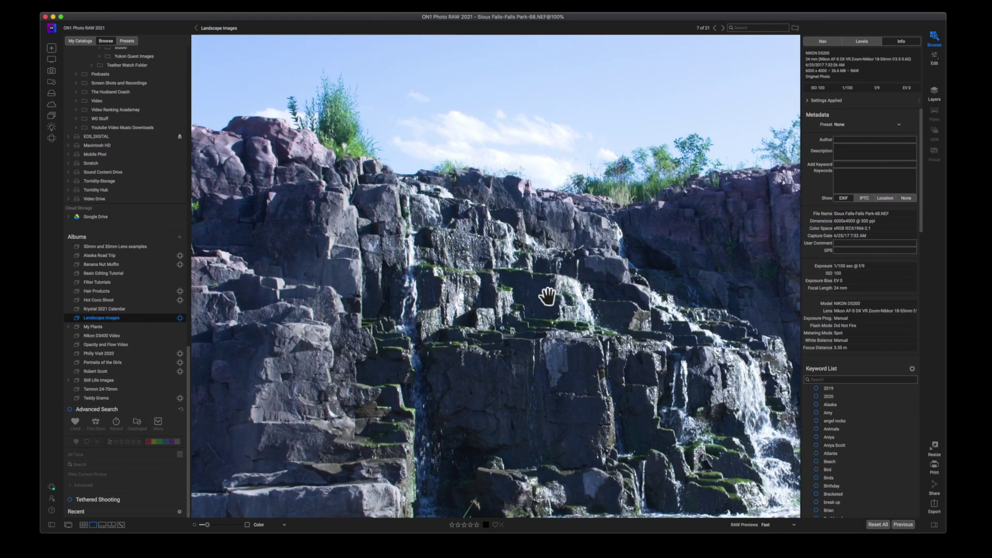
pyautogui.click(289, 160)
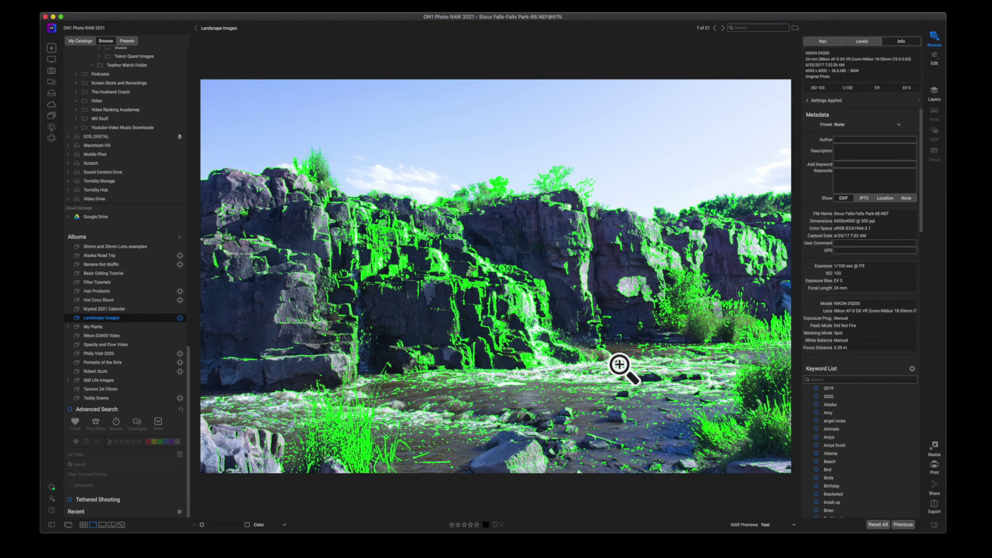
# Compare Park-68 with its neighbour, panning both together, then switch the album to Map view
pyautogui.press('c')
pyautogui.moveTo(318, 178); pyautogui.dragTo(408, 175)
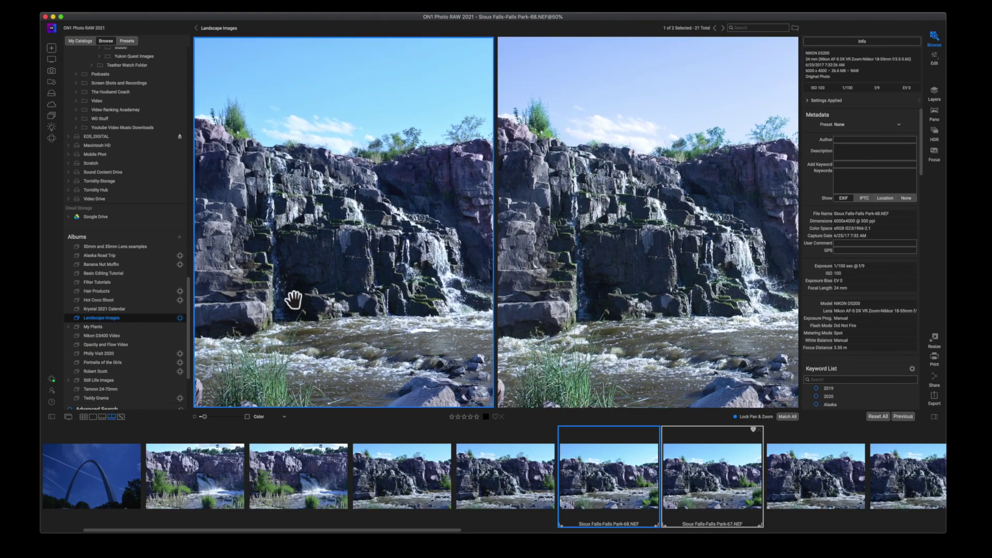
pyautogui.press('m')
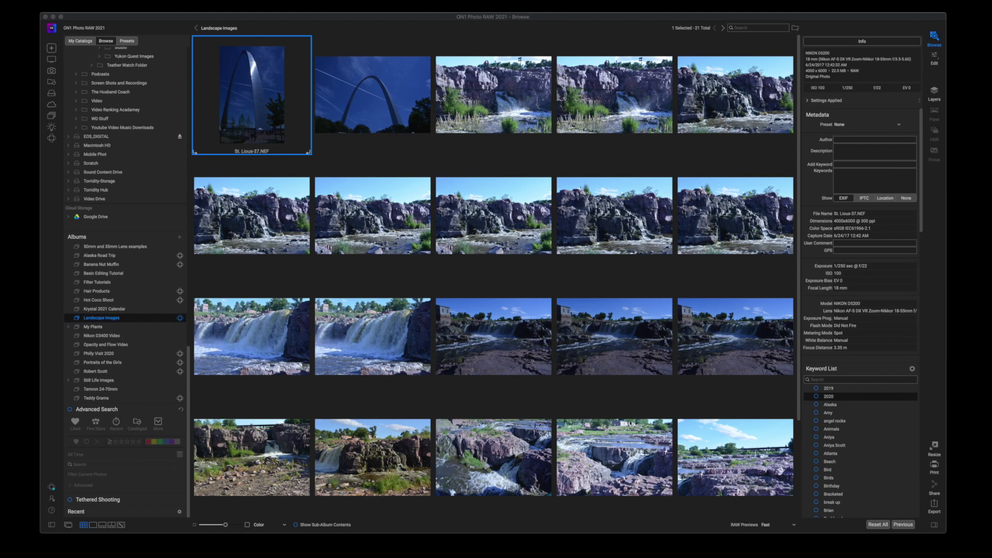
# Select the Sioux Falls-Falls Park-68 thumbnail in the album grid
pyautogui.click(337, 270)
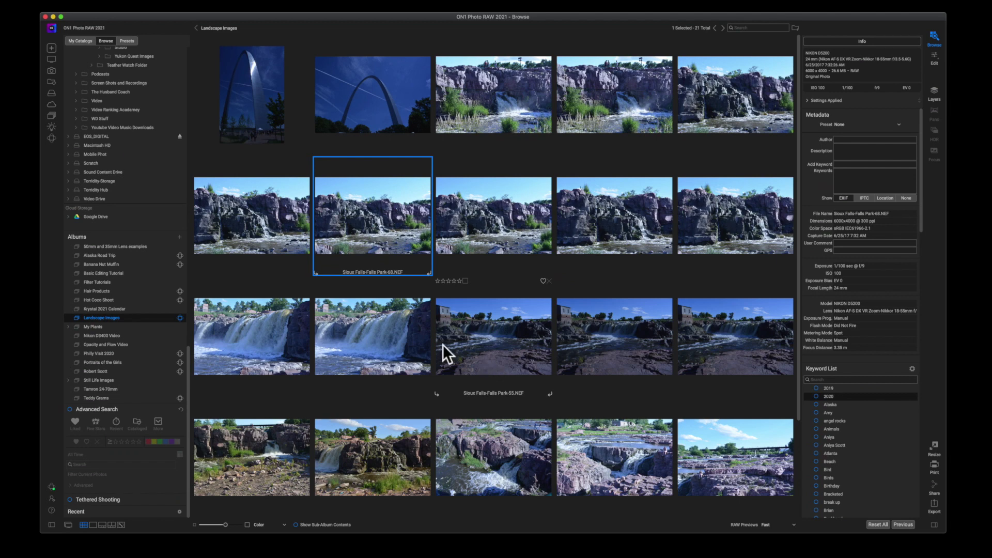
pyautogui.scroll(-3, 443, 344)
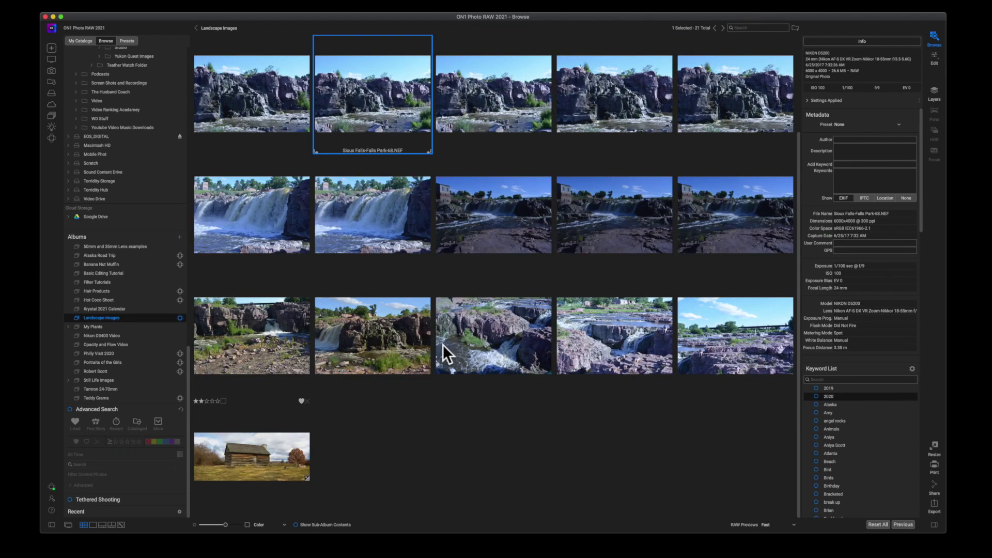
pyautogui.scroll(3, 442, 344)
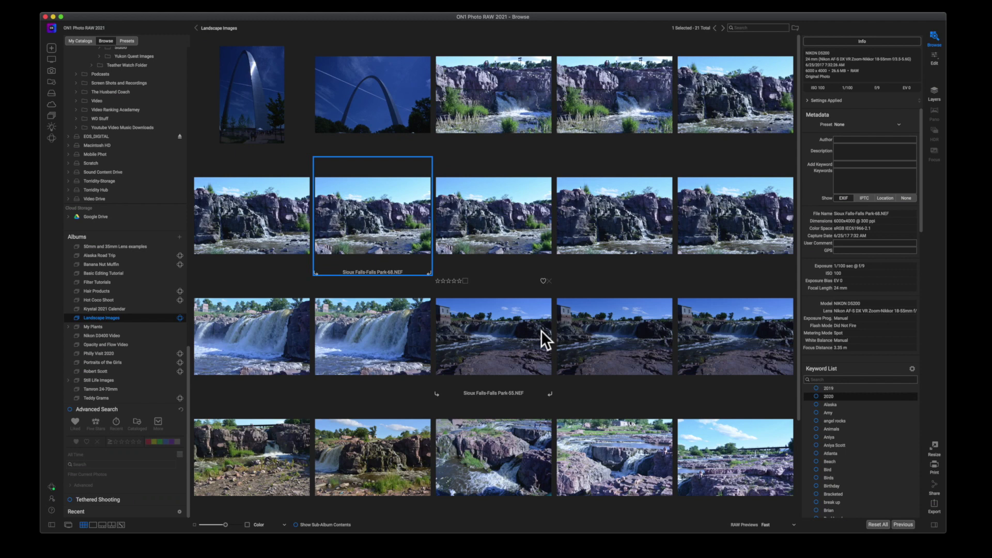
pyautogui.scroll(-2, 541, 331)
pyautogui.scroll(-2, 541, 330)
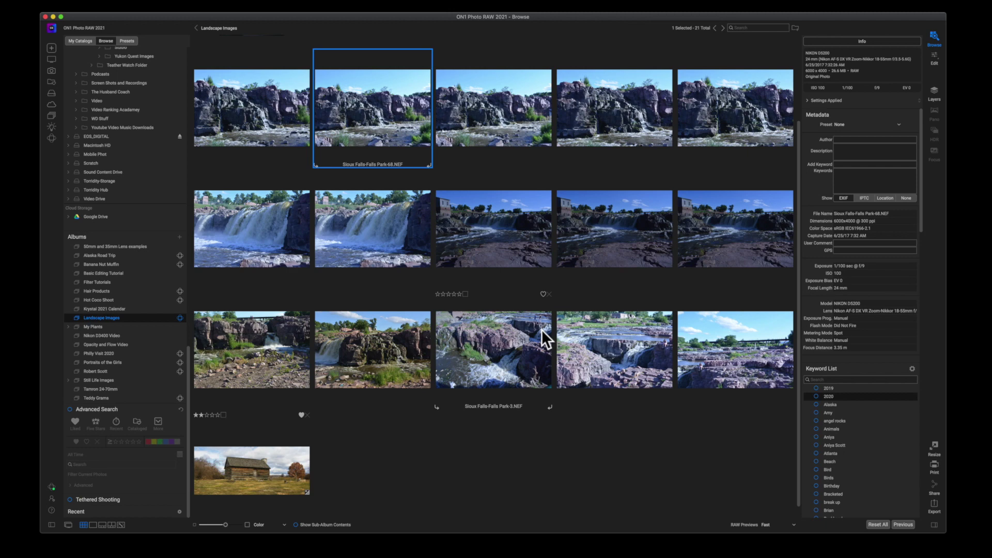
pyautogui.scroll(3, 542, 330)
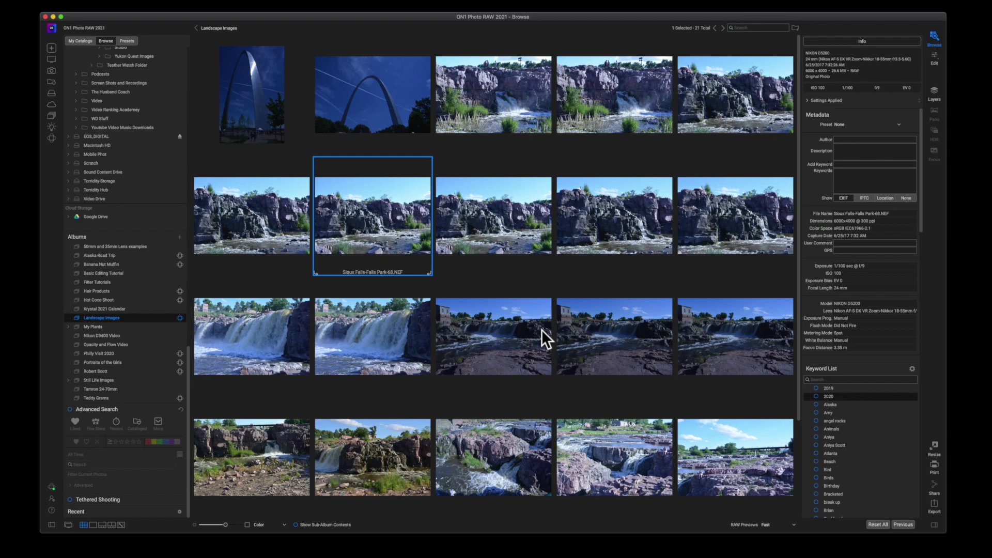
pyautogui.scroll(-3, 542, 330)
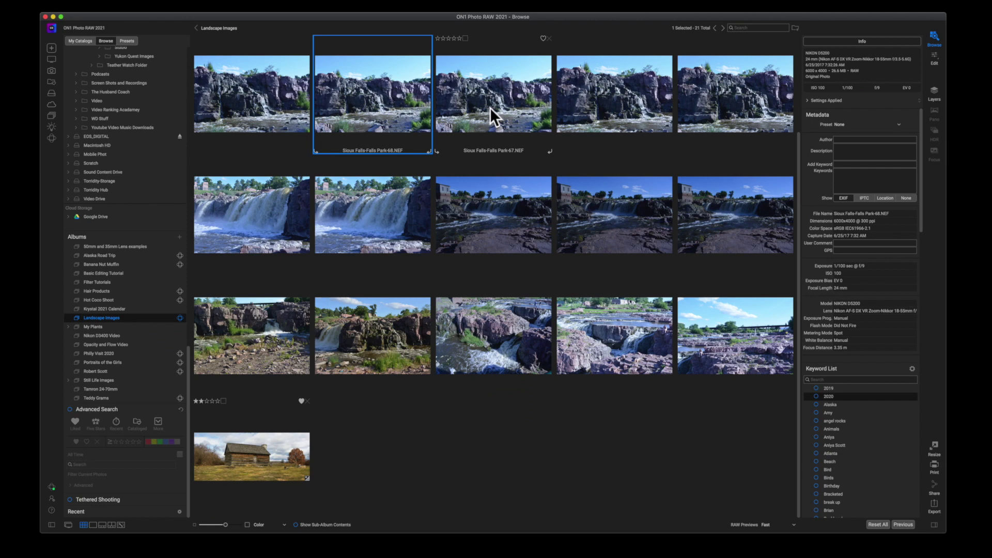
pyautogui.scroll(2, 537, 264)
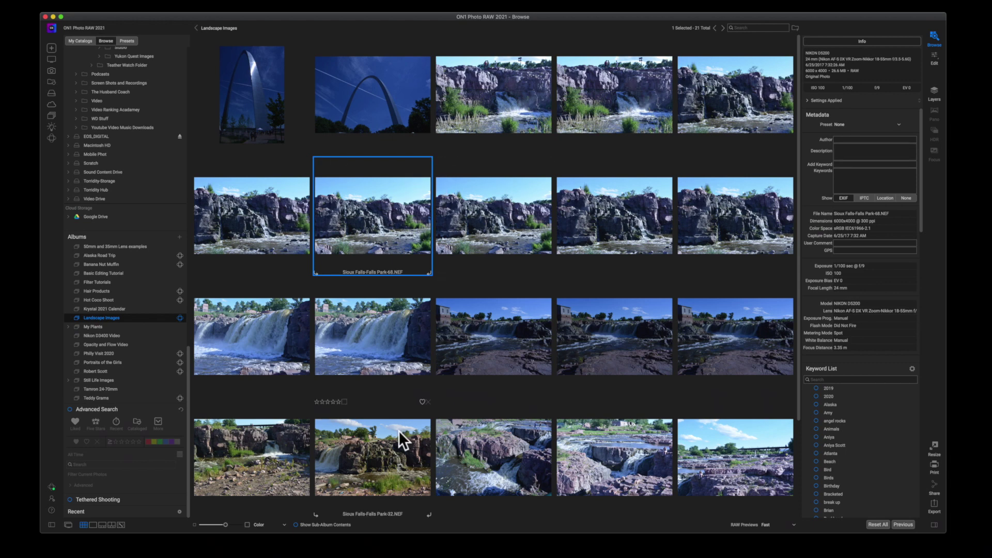
# Open Park-68 in Detail view, zoom to 100% and pan across the rocks, then fit it back
pyautogui.click(93, 525)
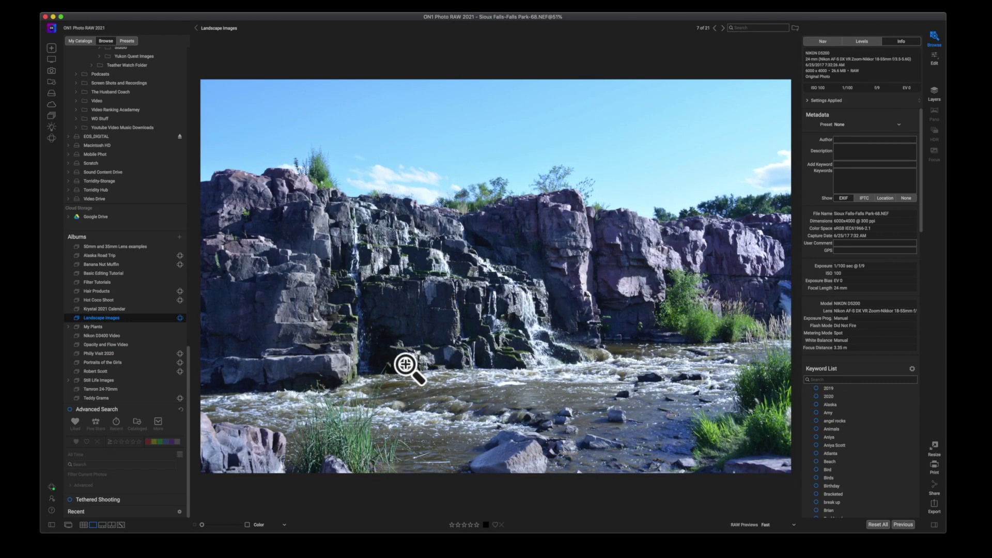
pyautogui.click(462, 284)
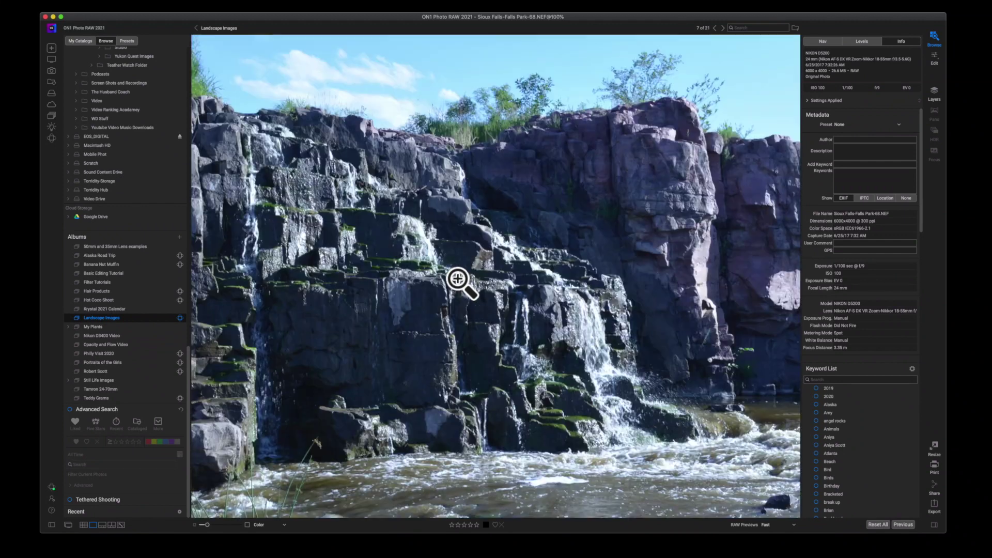
pyautogui.click(540, 287)
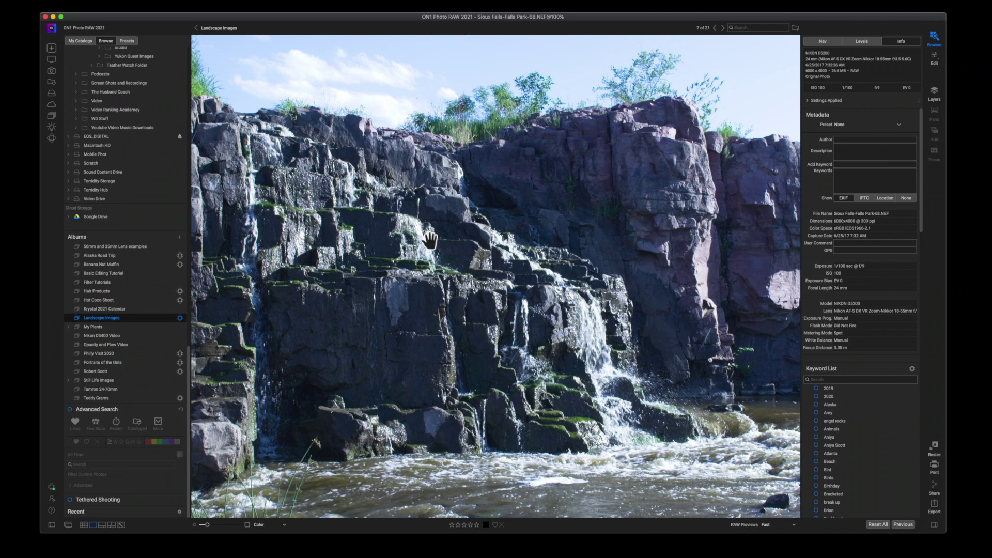
pyautogui.moveTo(472, 224); pyautogui.dragTo(558, 271)
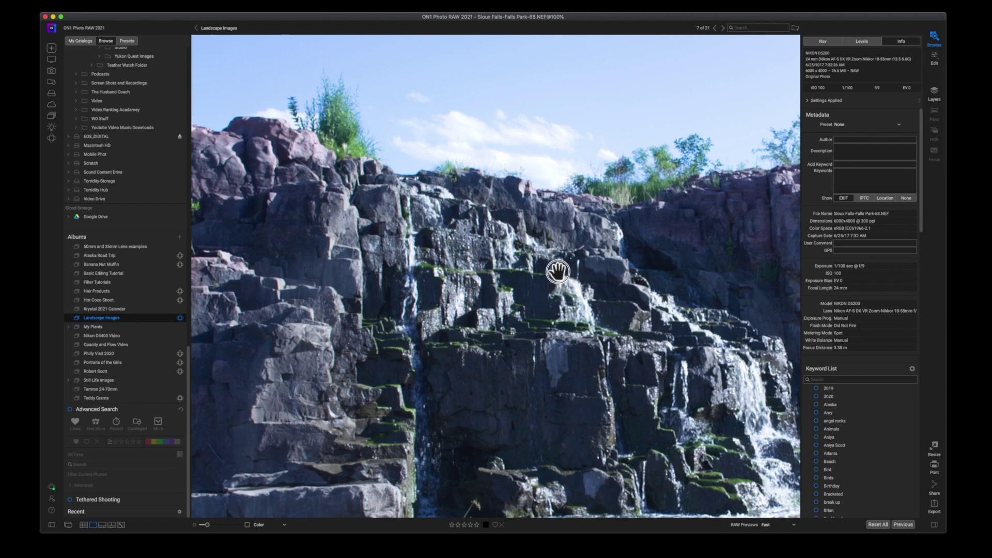
pyautogui.moveTo(558, 271); pyautogui.dragTo(558, 271)
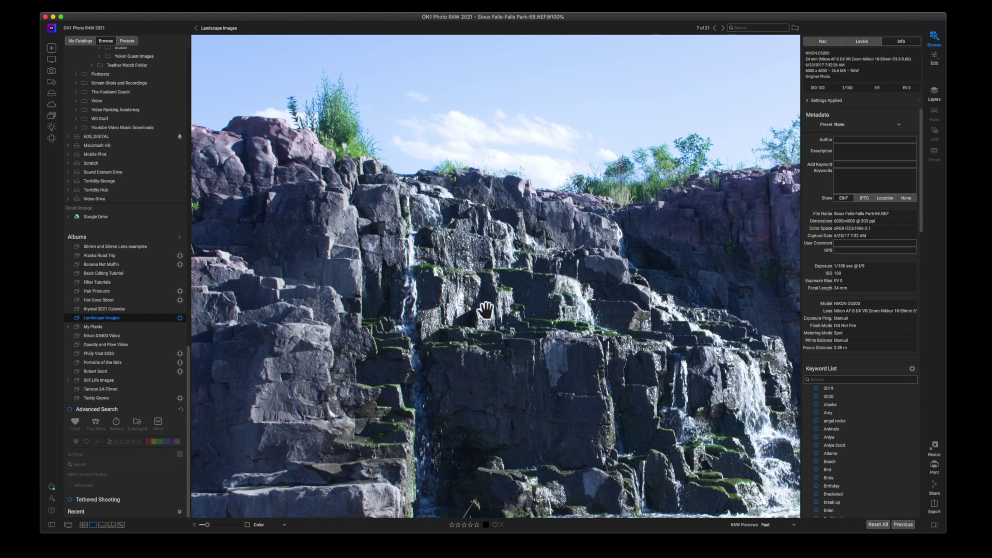
pyautogui.click(349, 216)
pyautogui.click(575, 362)
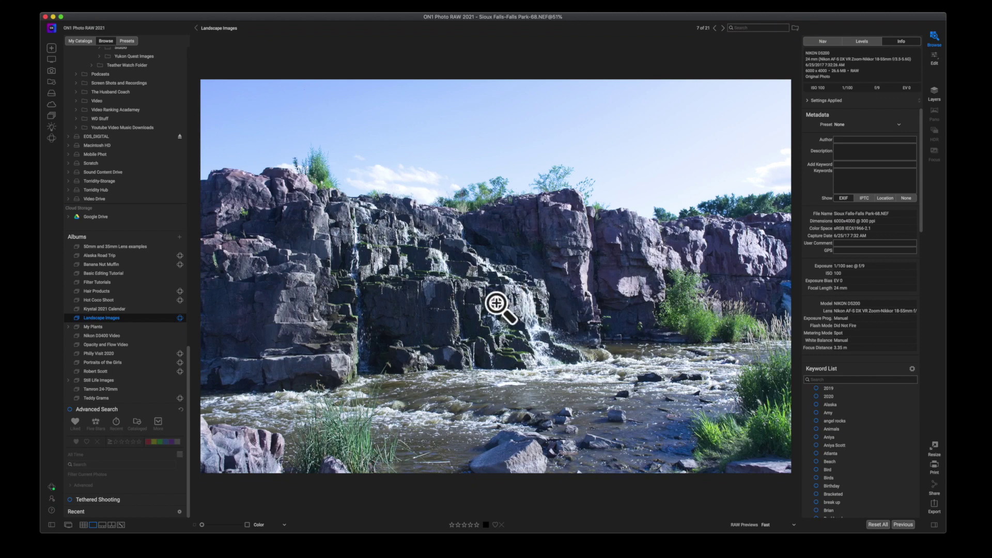
pyautogui.click(222, 4)
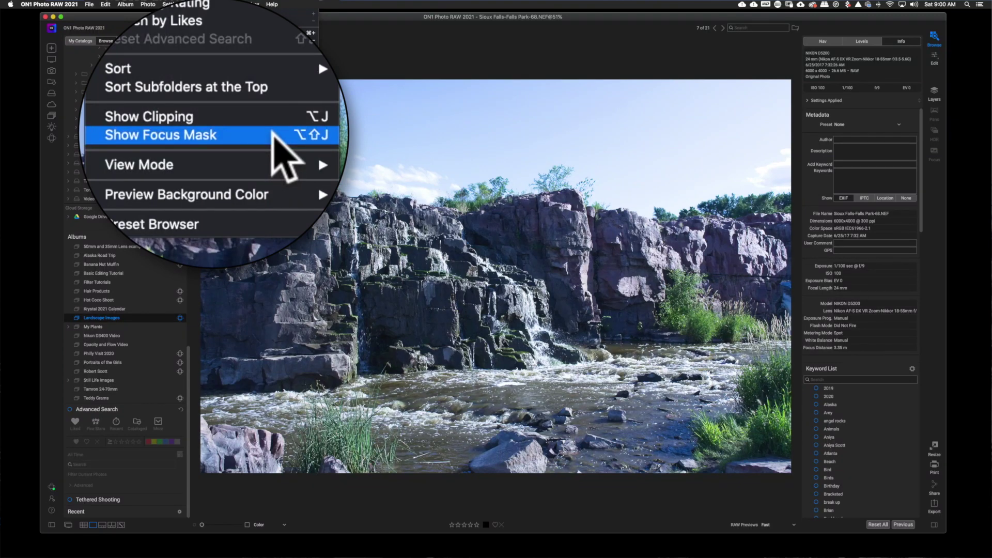
pyautogui.click(272, 136)
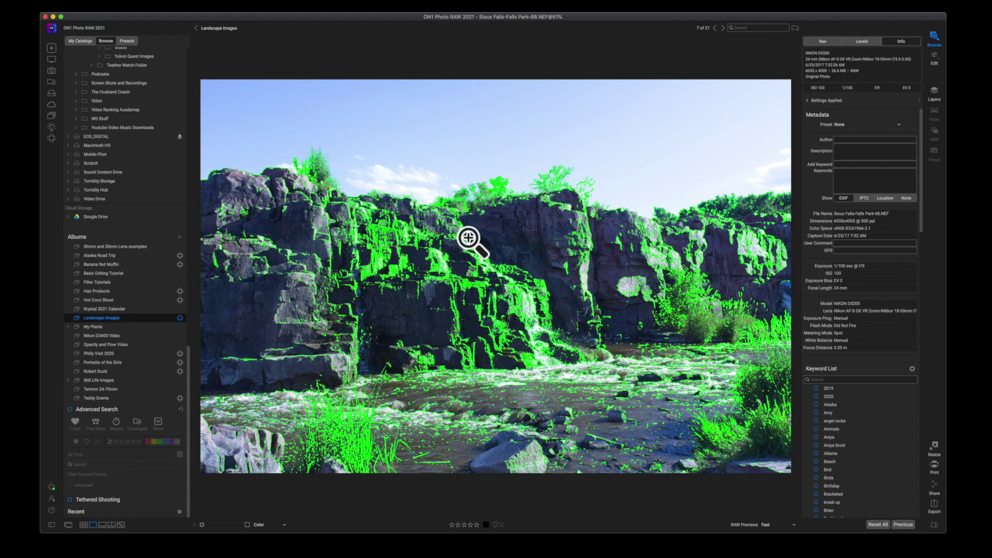
pyautogui.click(225, 4)
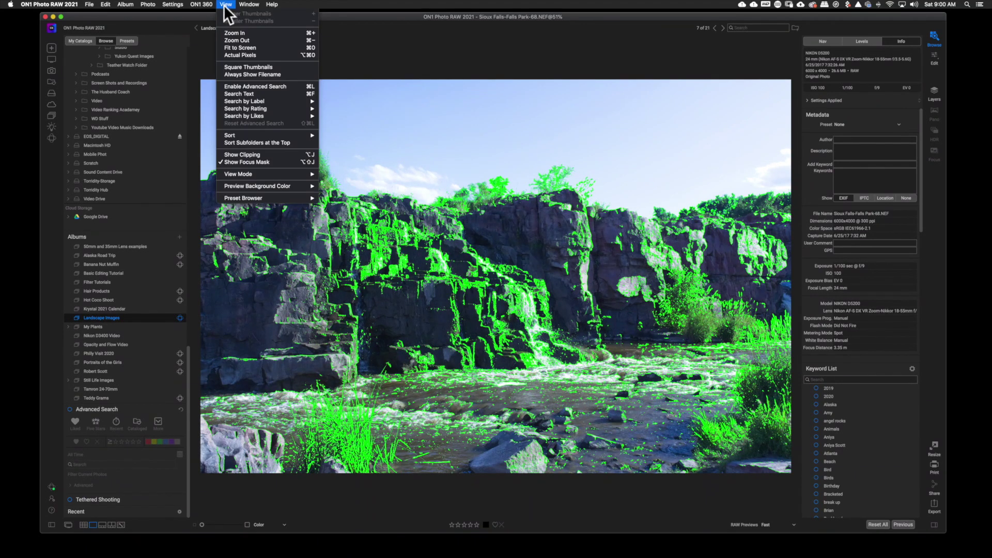
pyautogui.click(243, 162)
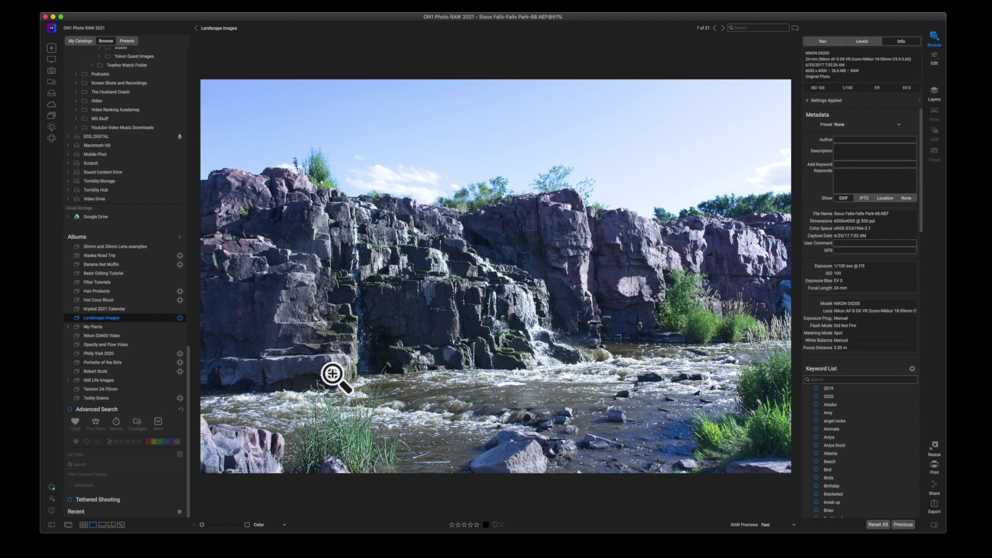
# In Filmstrip view, step through Park-72 and Park-71 to Park-67 and mark it liked
pyautogui.click(102, 525)
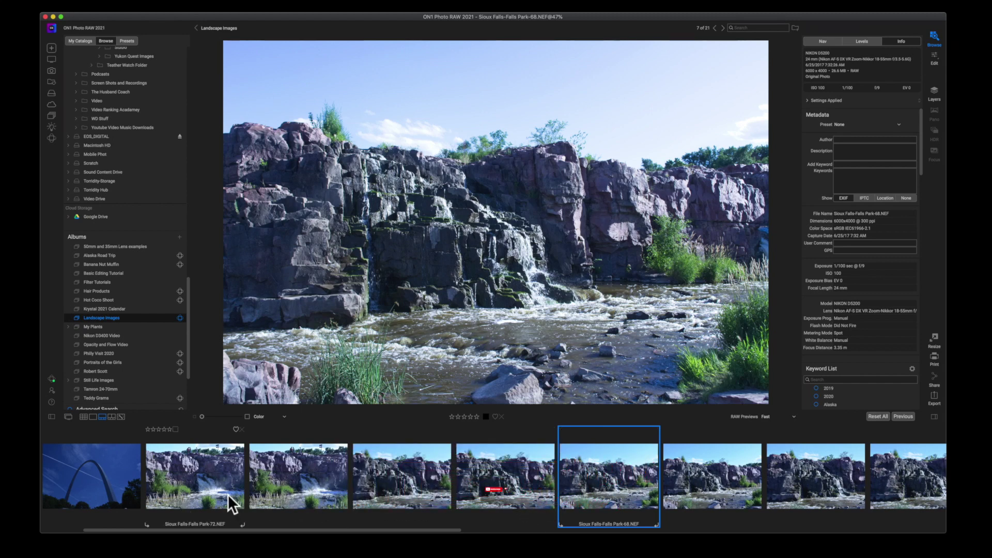
pyautogui.click(213, 472)
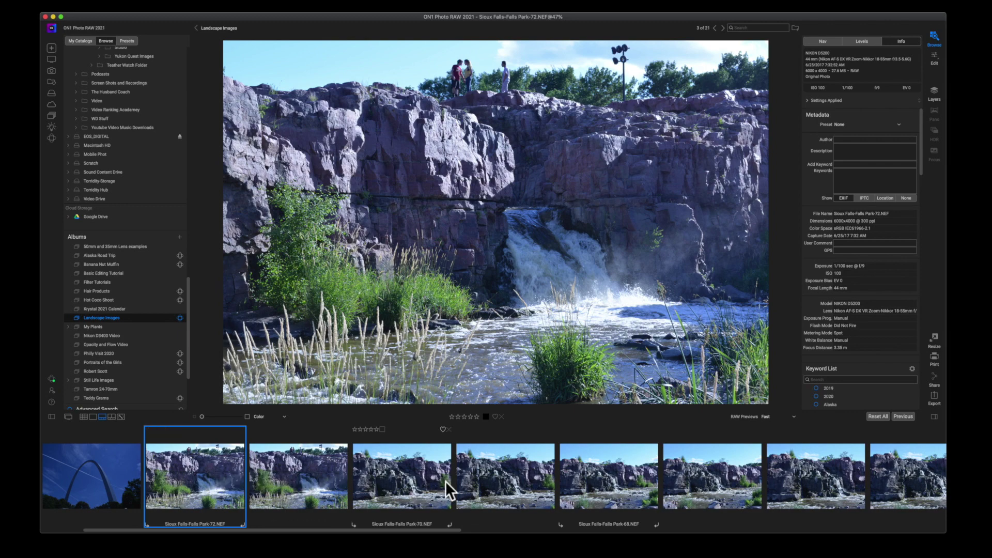
pyautogui.click(312, 486)
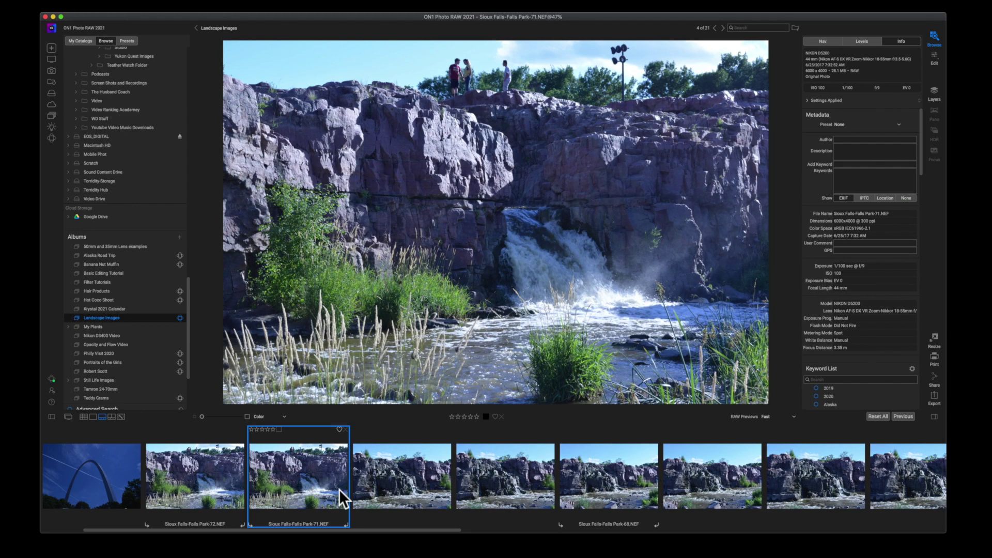
pyautogui.click(716, 482)
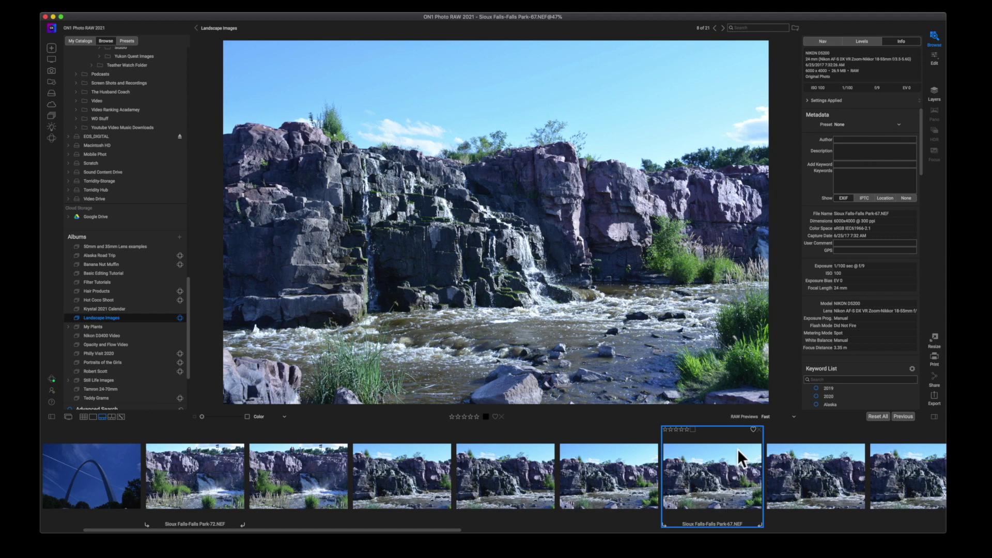
pyautogui.click(753, 429)
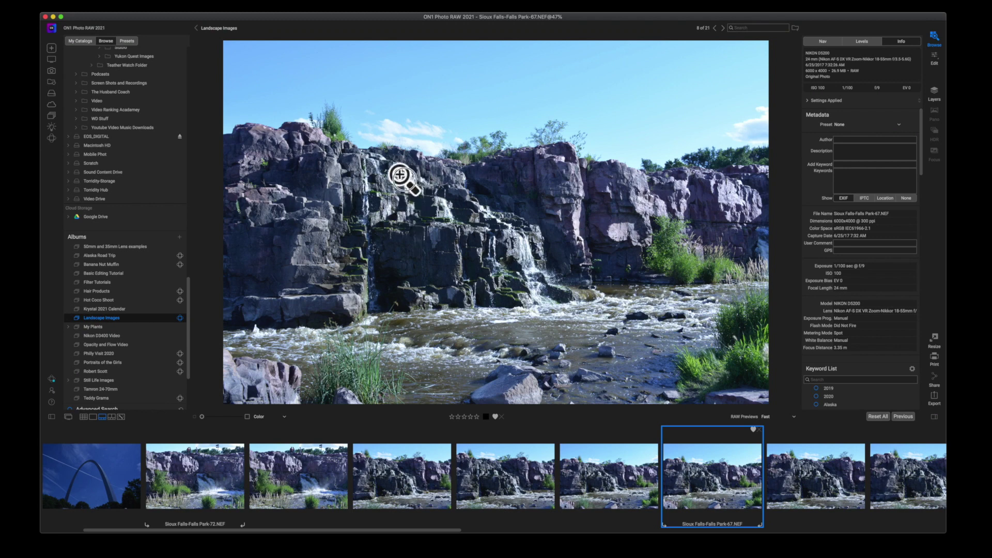
# Zoom Park-67 to 100%, pan toward the sky, then fit the whole photo again
pyautogui.click(403, 177)
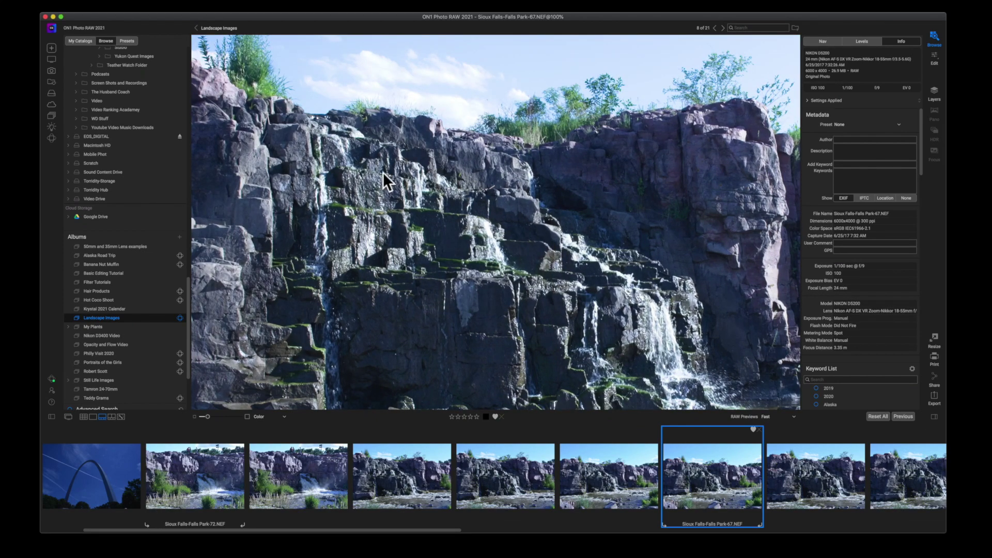
pyautogui.moveTo(438, 259); pyautogui.dragTo(585, 281)
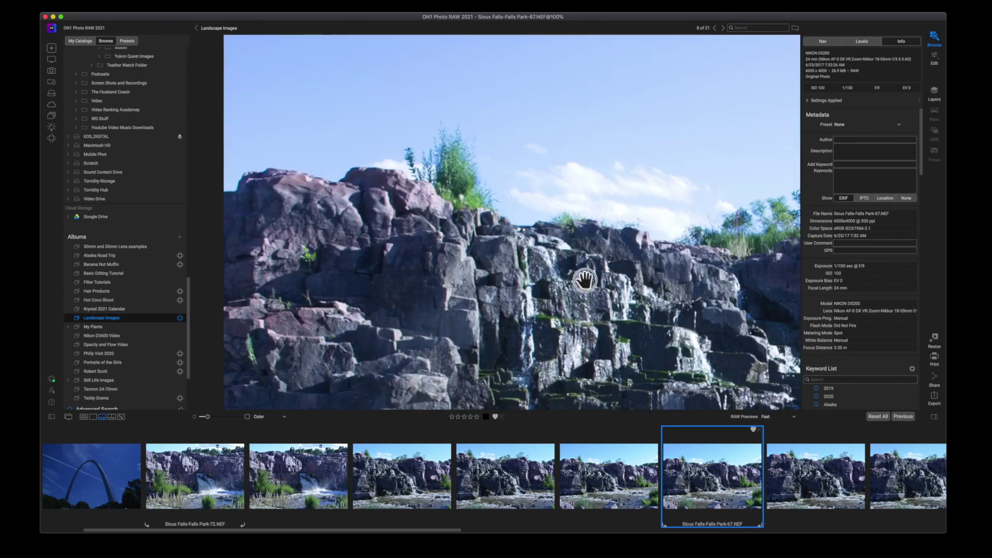
pyautogui.click(490, 217)
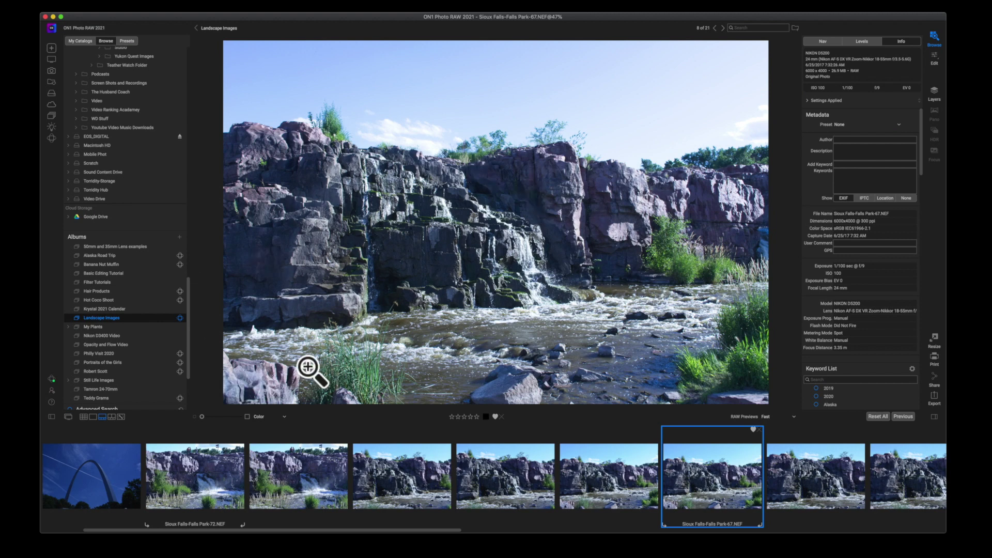
# Switch to Compare view, add Park-68 beside Park-67, and make Park-68 the active image
pyautogui.click(112, 416)
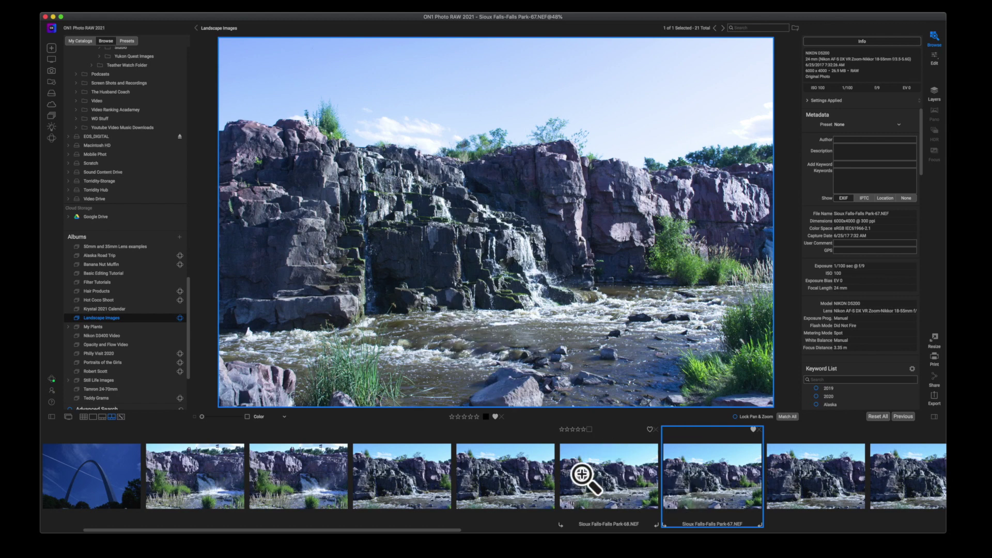
pyautogui.keyDown('super'); pyautogui.click(609, 478); pyautogui.keyUp('super')
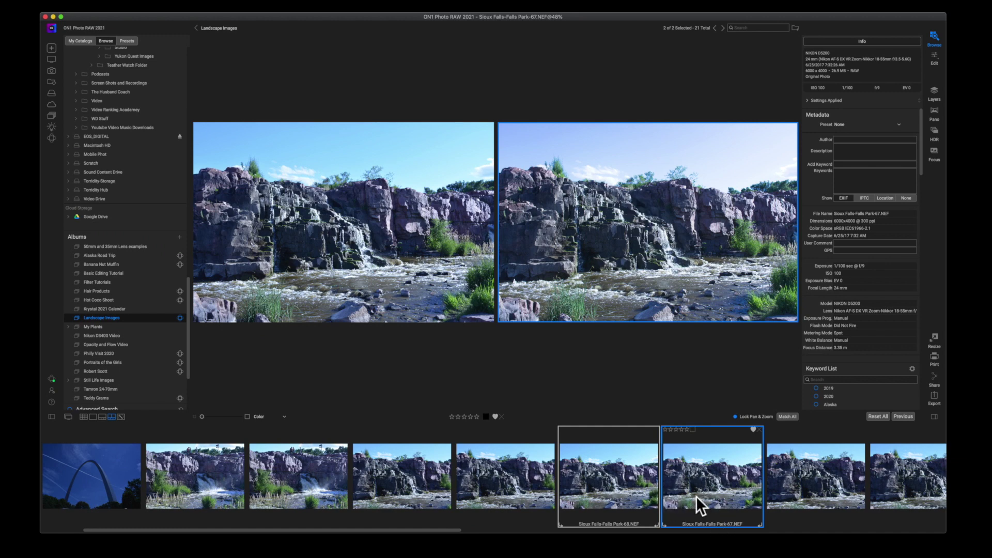
pyautogui.click(615, 485)
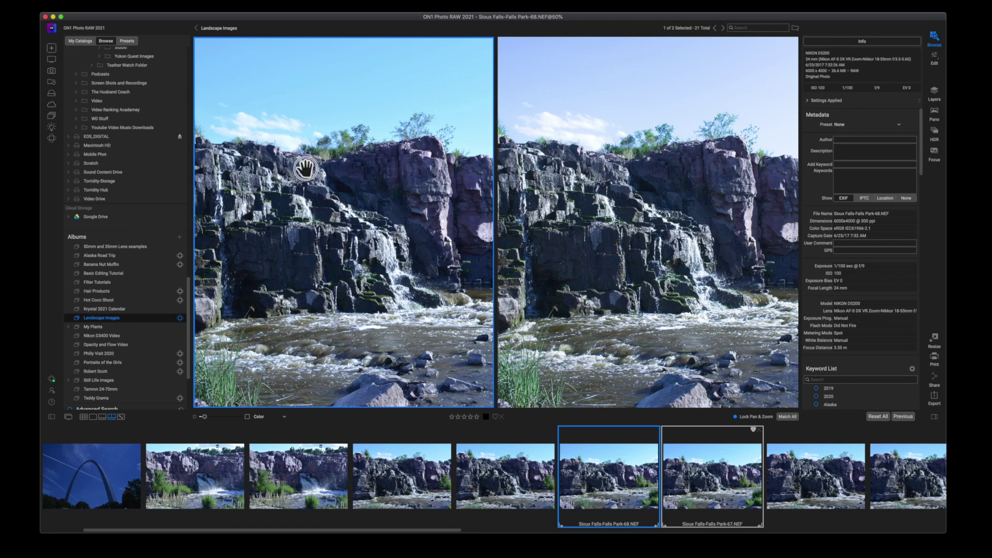
# Pan both zoomed waterfalls toward the cliff top, toggle Park-67/Park-68 active, then show Park-66 alone
pyautogui.moveTo(309, 171); pyautogui.dragTo(409, 176)
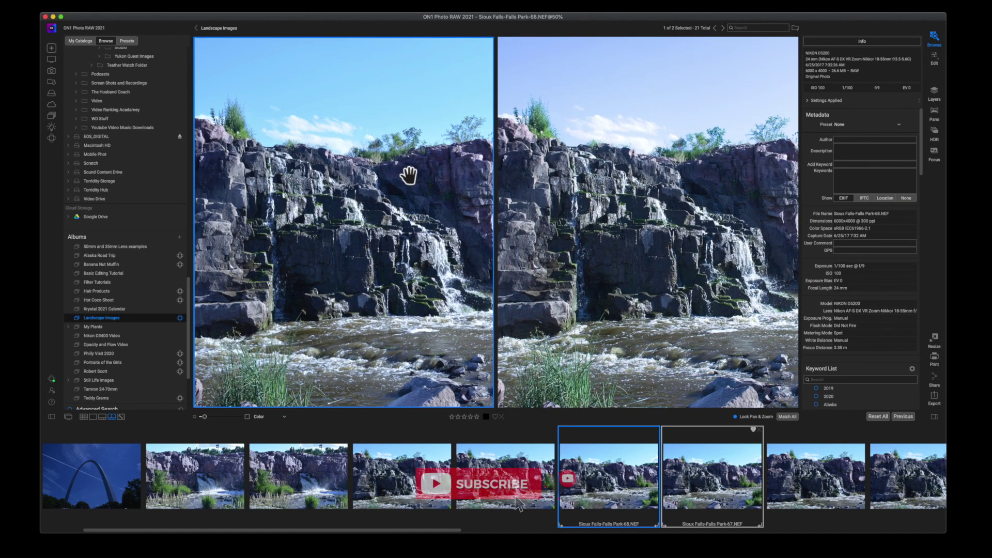
pyautogui.click(723, 478)
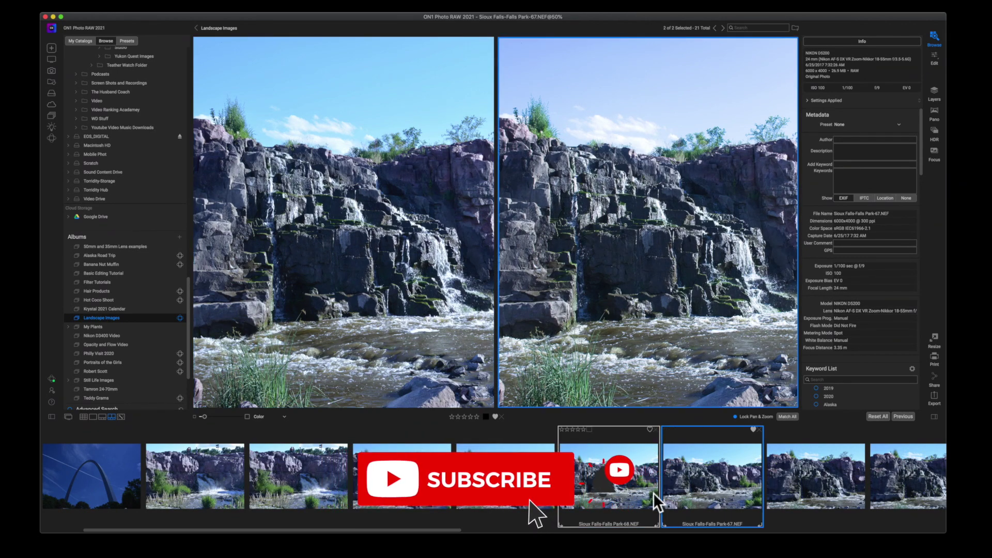
pyautogui.click(618, 489)
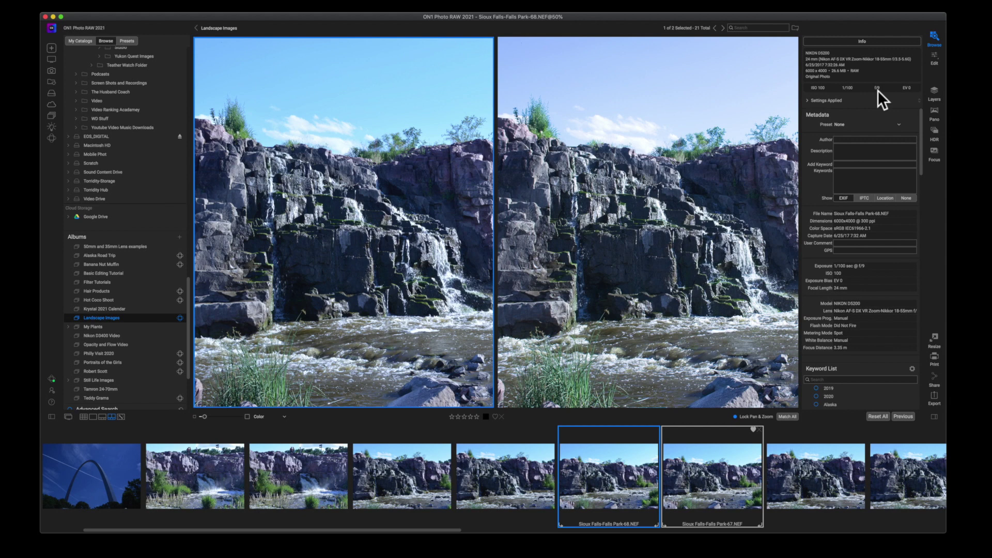
pyautogui.click(725, 484)
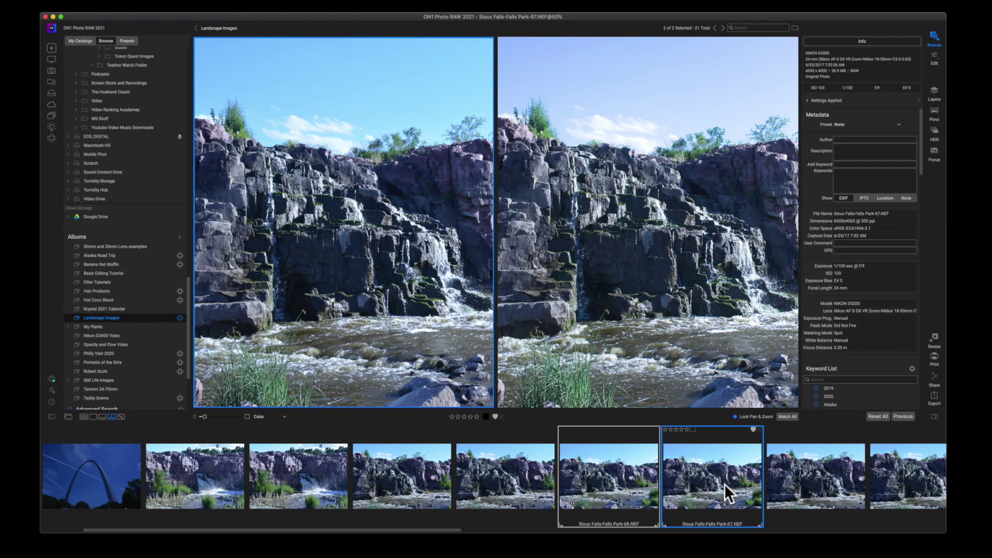
pyautogui.click(797, 477)
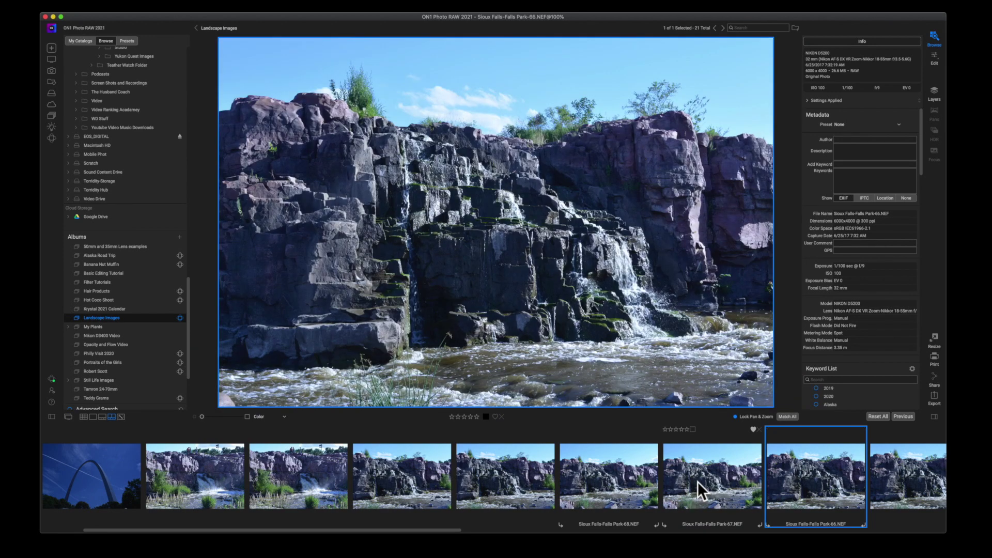
# Bring back Park-67, add Park-68 alongside it, and zoom into both photos at once
pyautogui.click(698, 482)
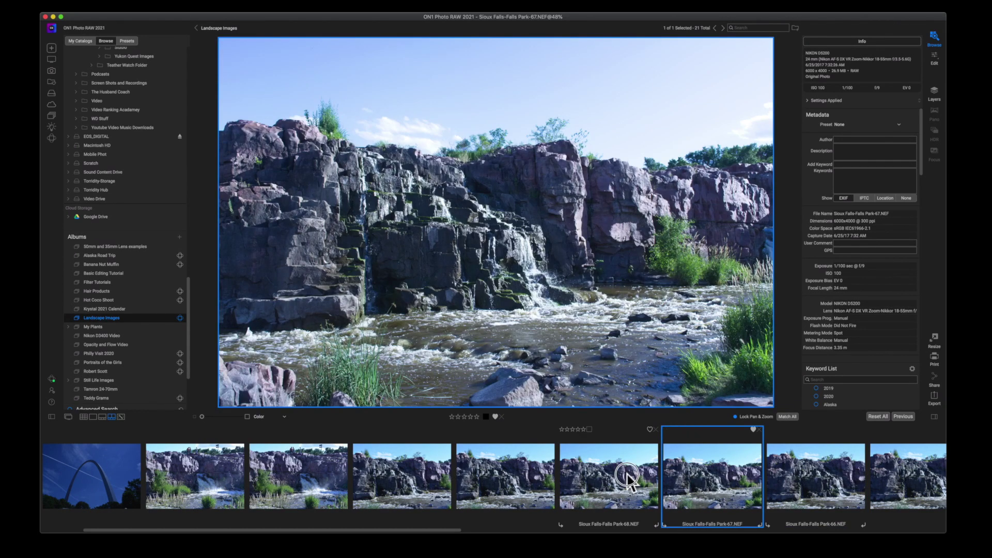
pyautogui.keyDown('super'); pyautogui.click(628, 474); pyautogui.keyUp('super')
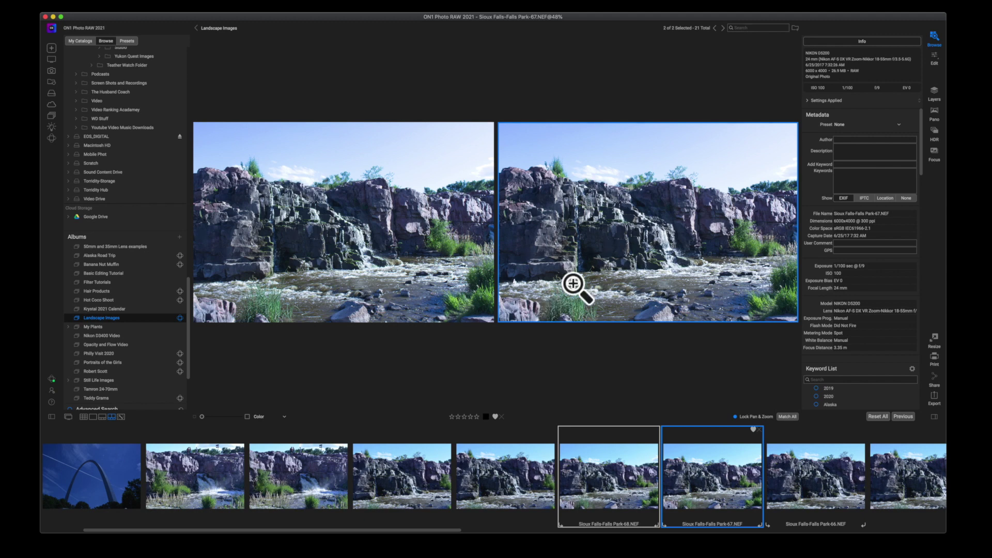
pyautogui.click(591, 252)
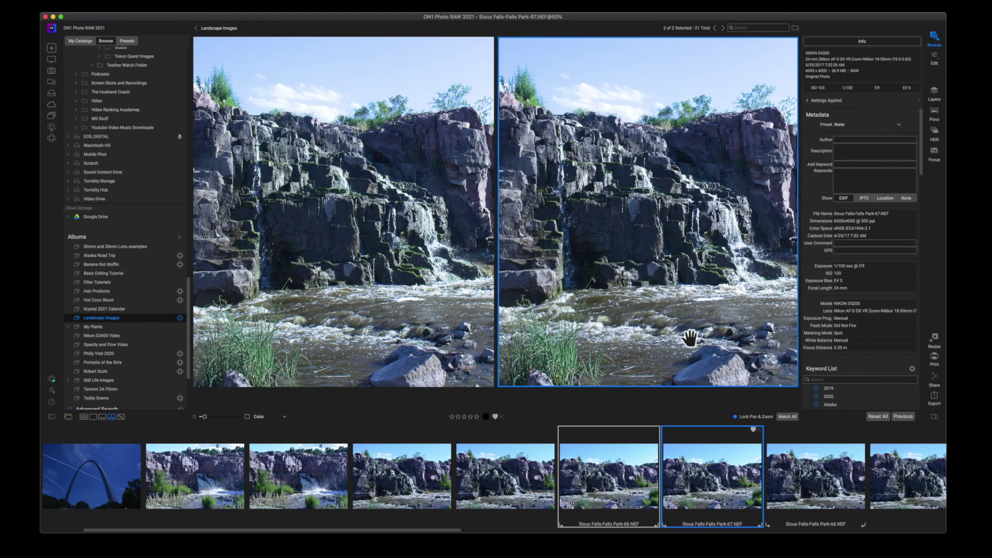
# Make Park-68 the primary selected image in the filmstrip
pyautogui.click(610, 472)
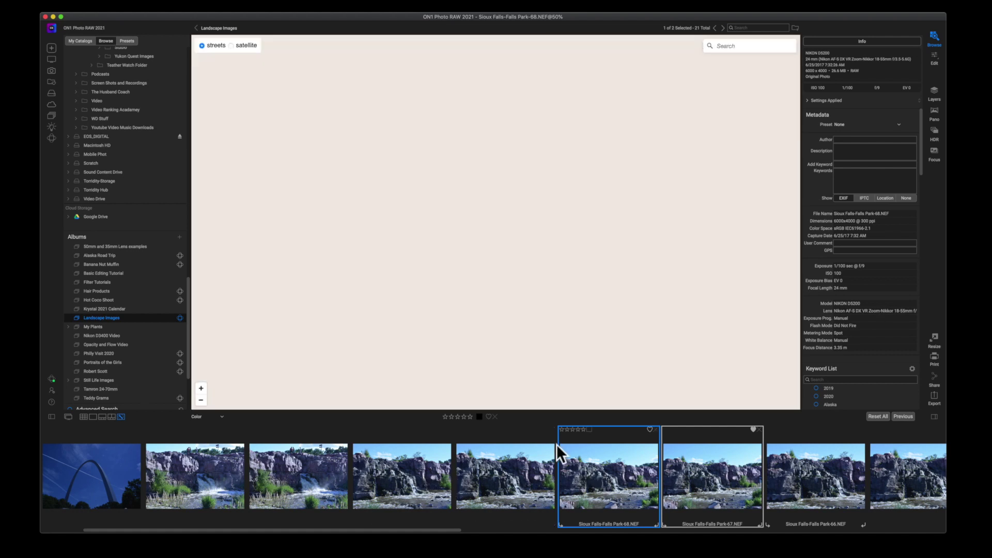
# Select Park-67, step to Park-66, and return to Park-67 after finding Sioux Falls, South Dakota on the map
pyautogui.click(701, 486)
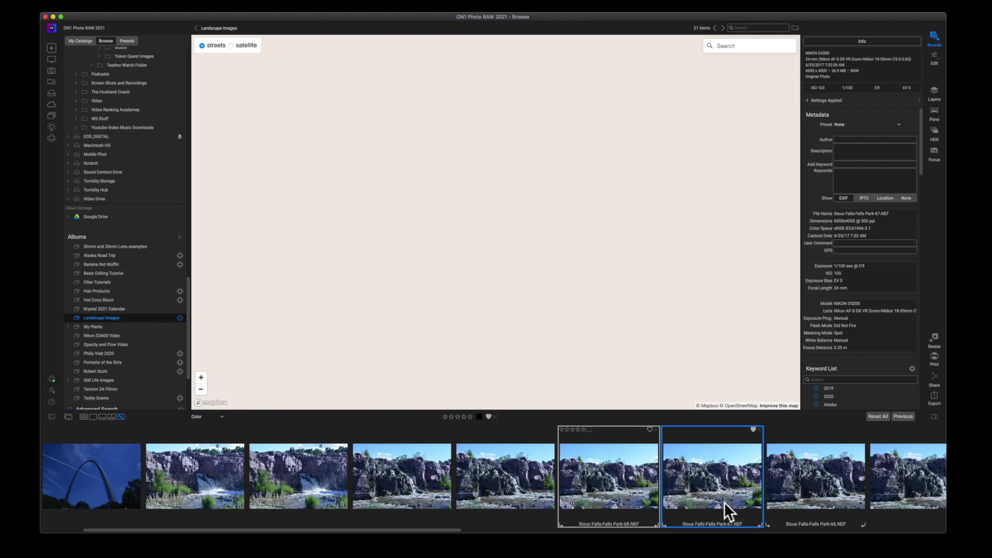
pyautogui.press('Right')
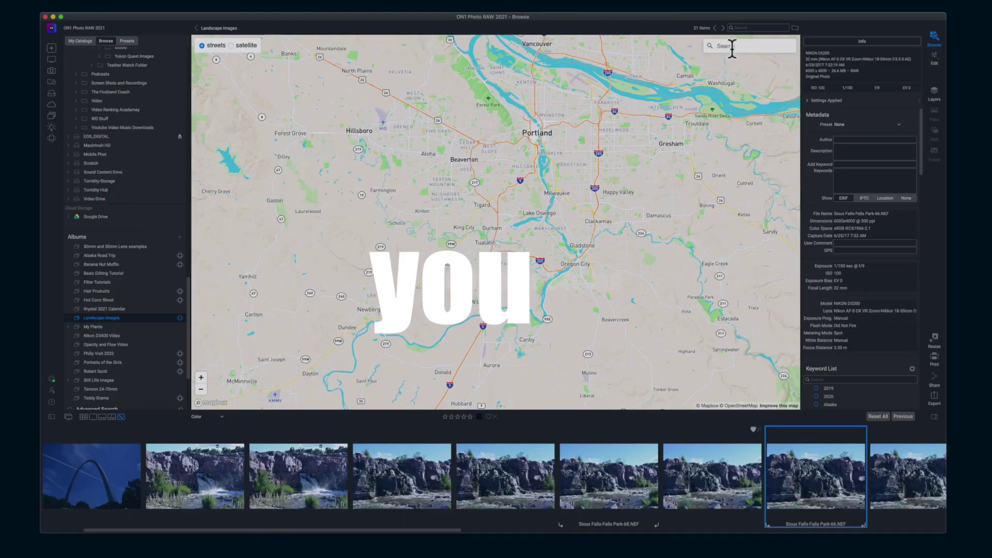
pyautogui.click(698, 494)
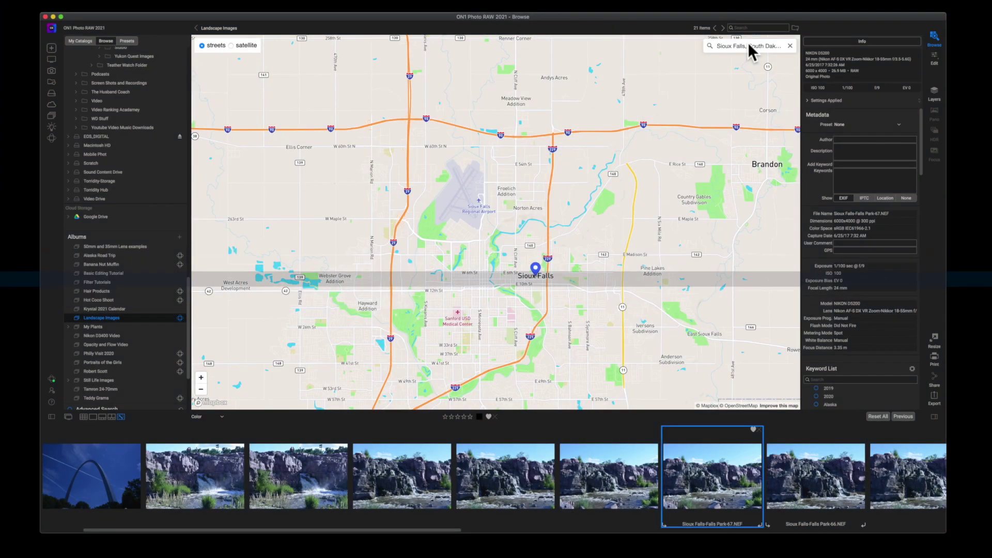
# Zoom the map two levels into Sioux Falls and pan to centre downtown near Falls Park
pyautogui.click(746, 50)
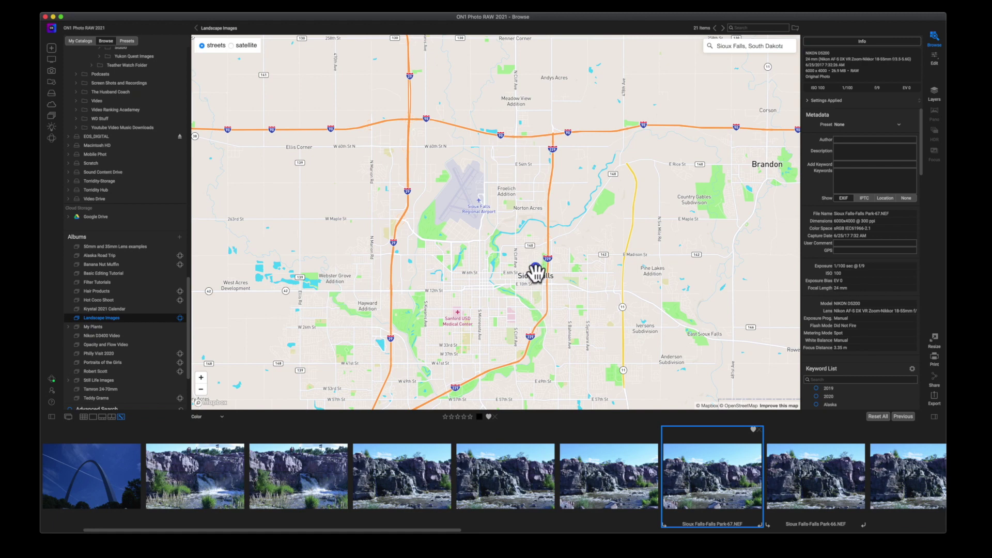
pyautogui.click(201, 377)
pyautogui.click(201, 377)
pyautogui.moveTo(582, 279); pyautogui.dragTo(523, 65)
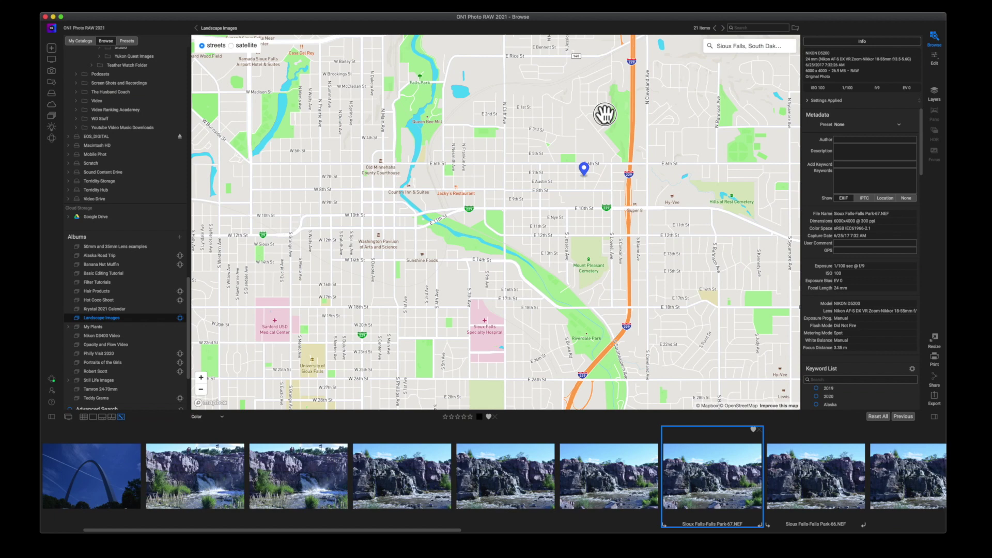
pyautogui.moveTo(603, 113); pyautogui.dragTo(587, 186)
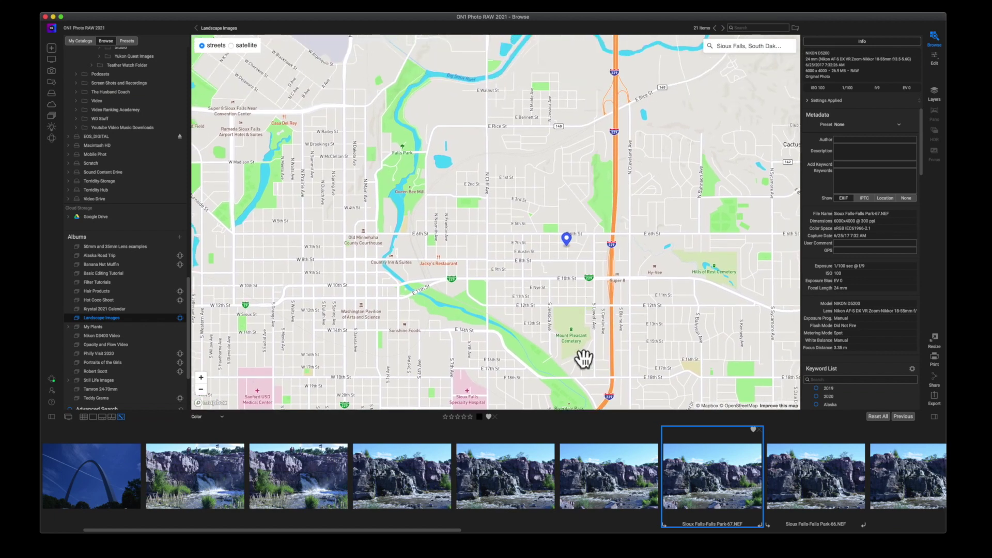
pyautogui.moveTo(581, 368); pyautogui.dragTo(640, 289)
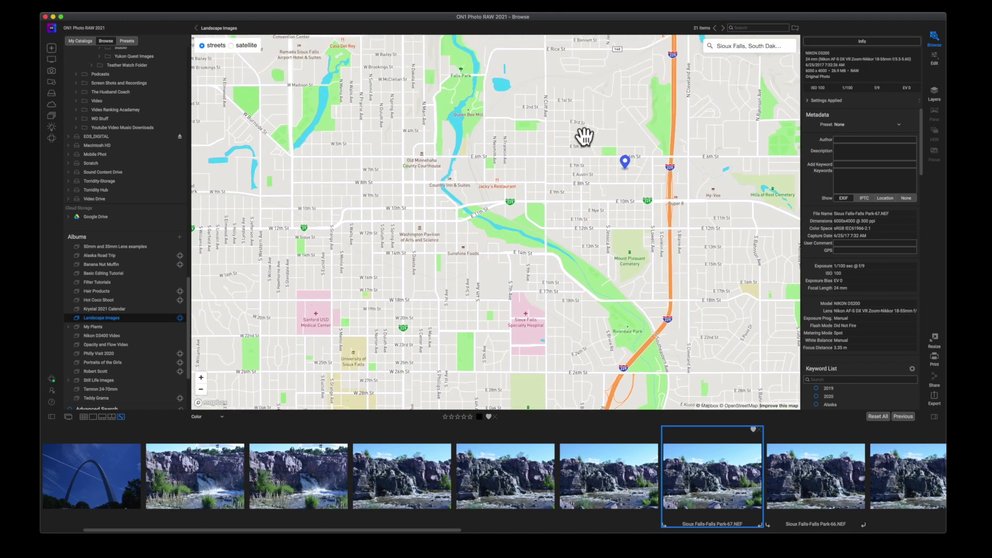
pyautogui.moveTo(584, 137); pyautogui.dragTo(571, 222)
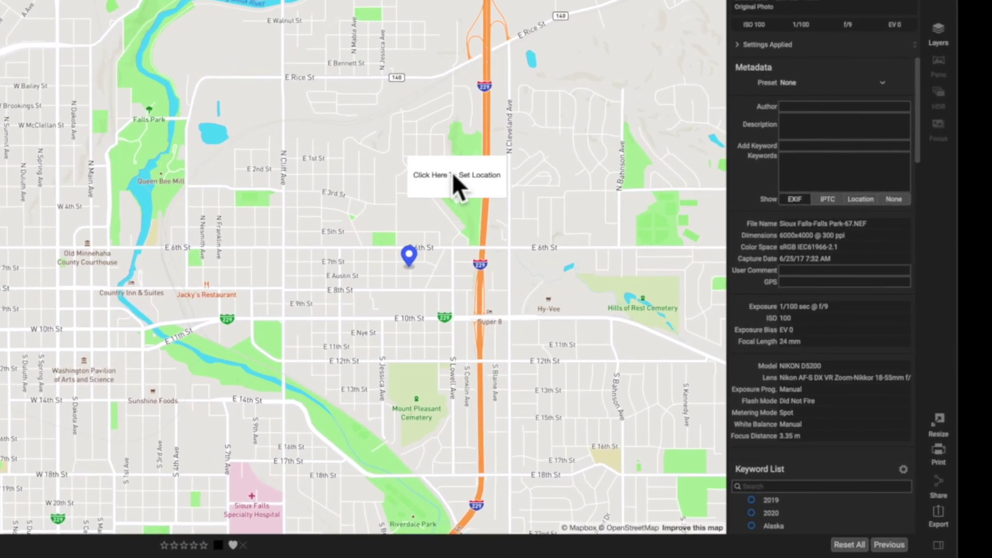
# Pin Park-67 in Sioux Falls at 43°33'14.4031" N 96°41'45.8441" W, then zoom out around it
pyautogui.click(452, 172)
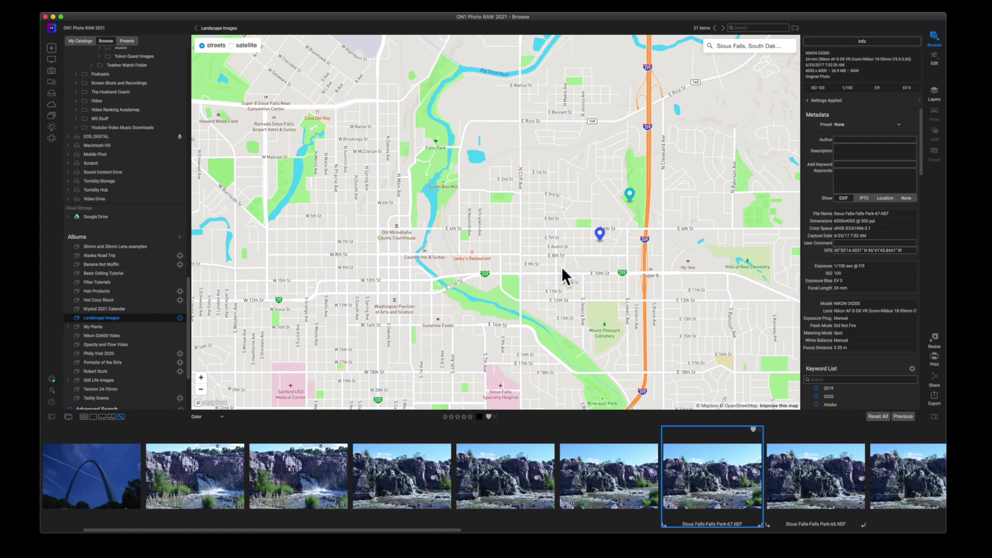
pyautogui.doubleClick(201, 388)
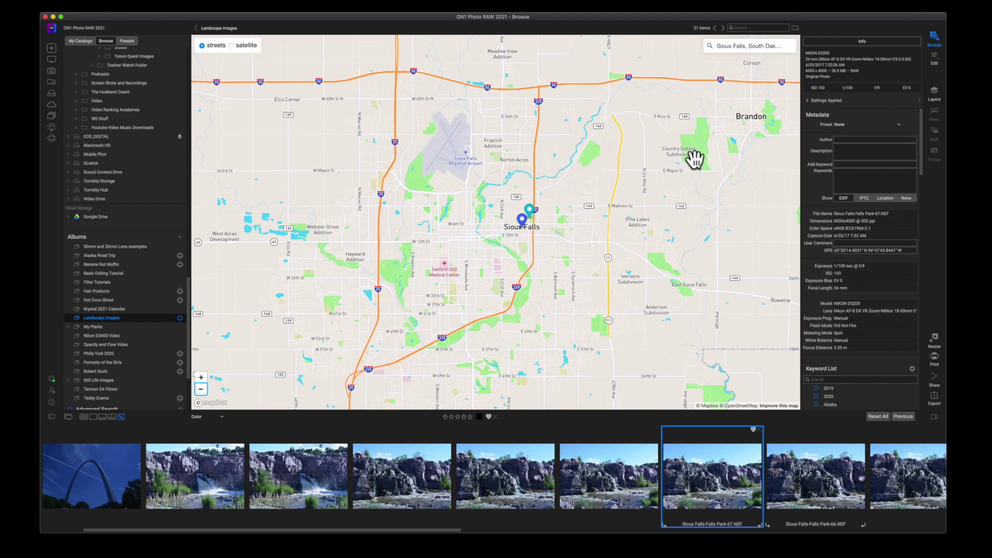
# Zoom the map out five levels from Sioux Falls to a multi-state view
pyautogui.click(201, 389)
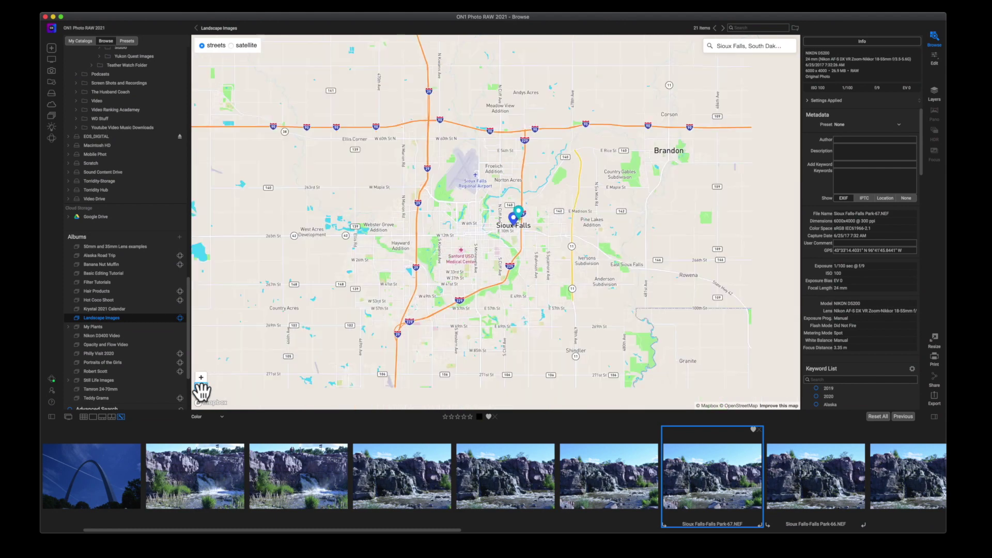
pyautogui.click(201, 389)
pyautogui.click(201, 389)
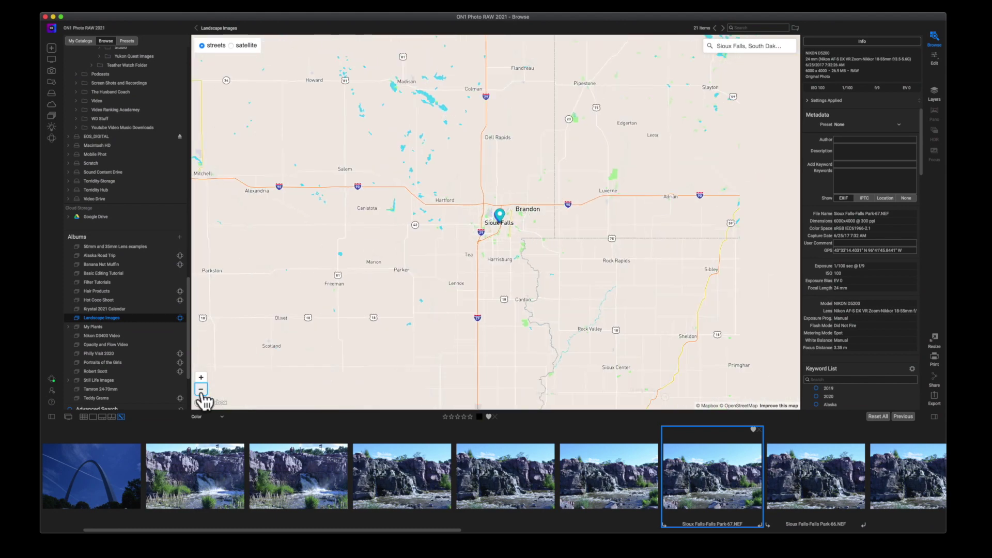
pyautogui.click(201, 389)
pyautogui.click(201, 389)
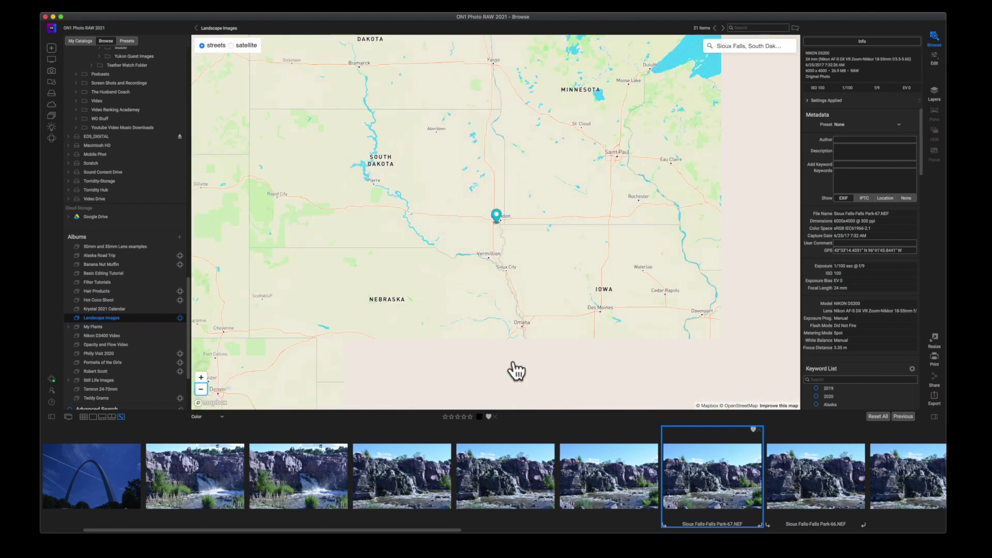
# Pan west to Wyoming and zoom in on central Wyoming around Shoshoni and Thermopolis
pyautogui.moveTo(421, 184); pyautogui.dragTo(556, 225)
pyautogui.moveTo(396, 260); pyautogui.dragTo(436, 288)
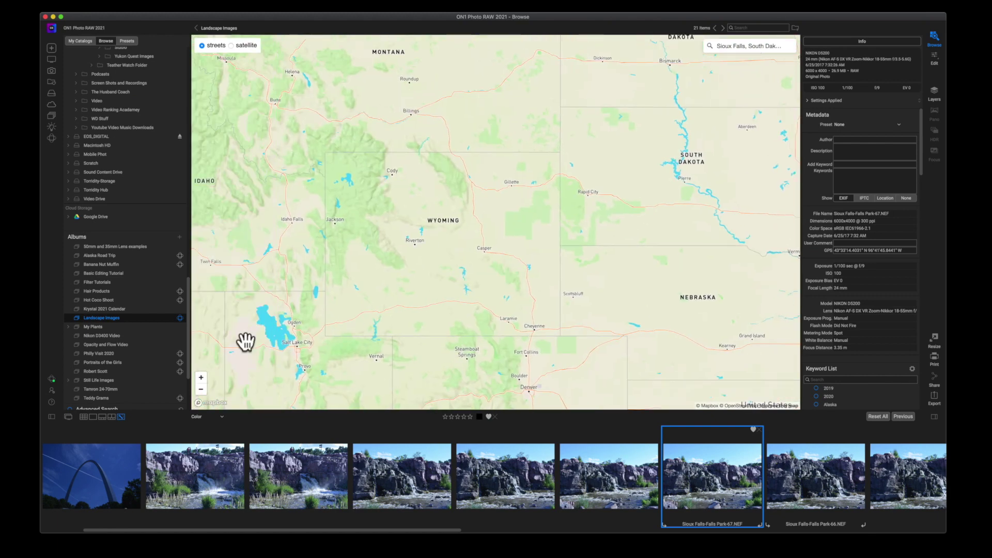
pyautogui.doubleClick(201, 378)
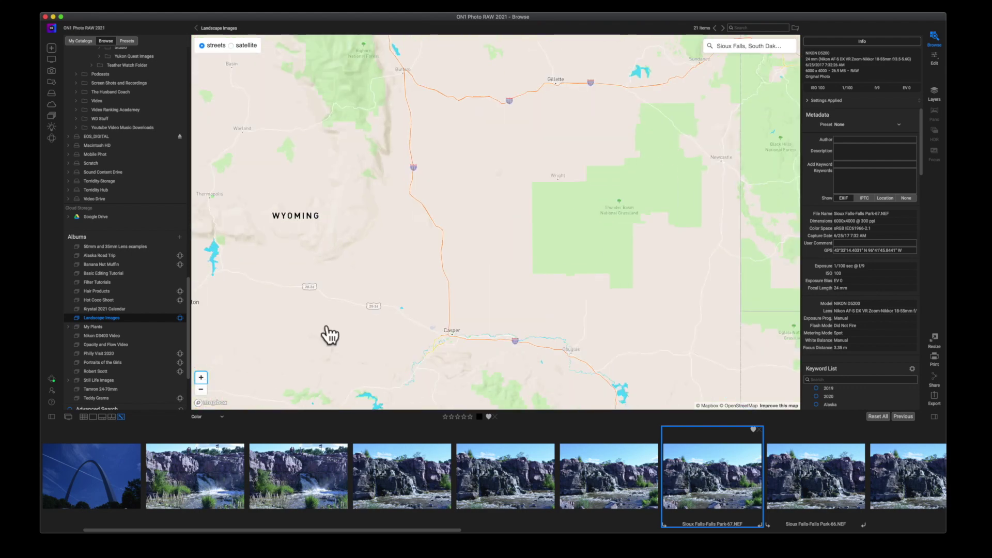
pyautogui.moveTo(326, 335); pyautogui.dragTo(466, 286)
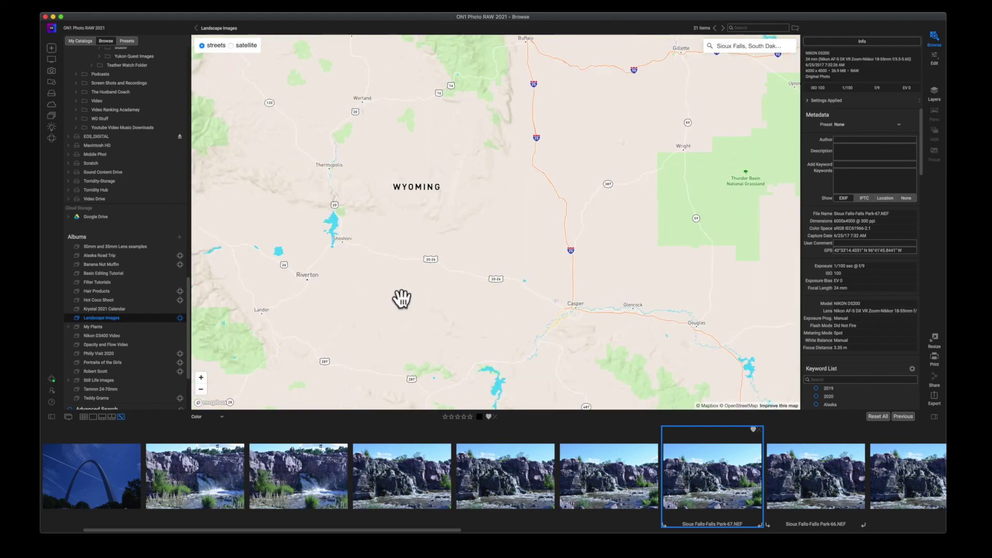
pyautogui.click(201, 378)
pyautogui.moveTo(487, 297); pyautogui.dragTo(580, 252)
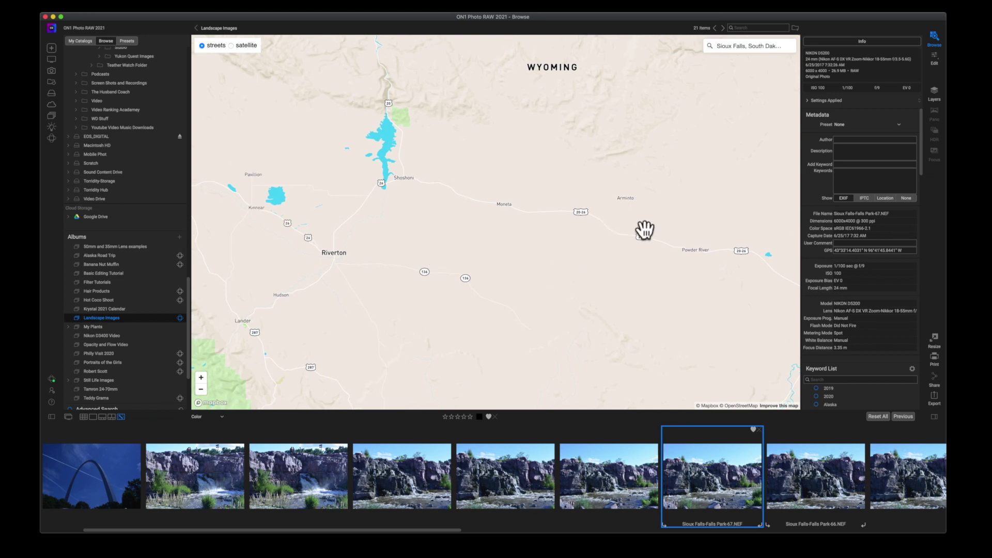
pyautogui.moveTo(644, 228); pyautogui.dragTo(579, 343)
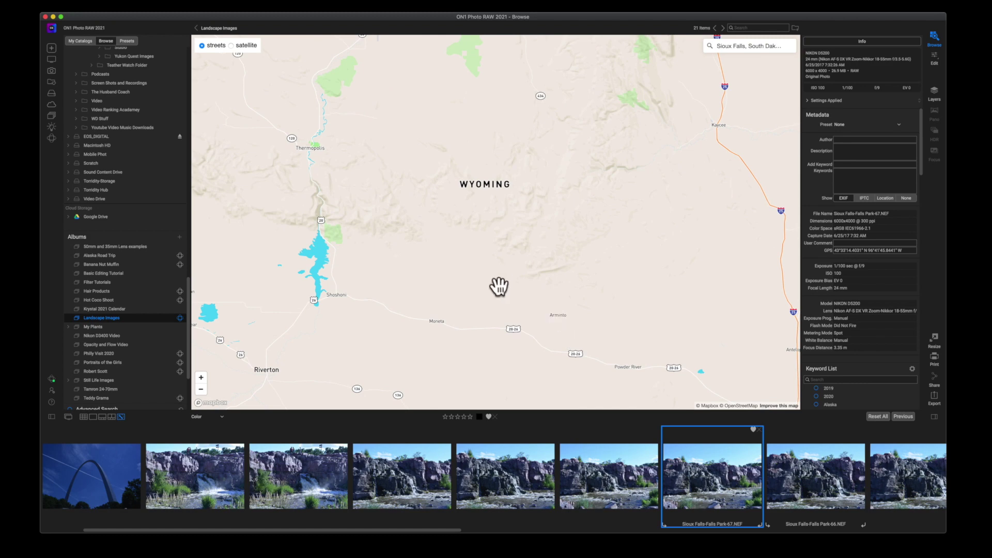
# Switch the map to satellite imagery and pan west across Wyoming
pyautogui.click(231, 47)
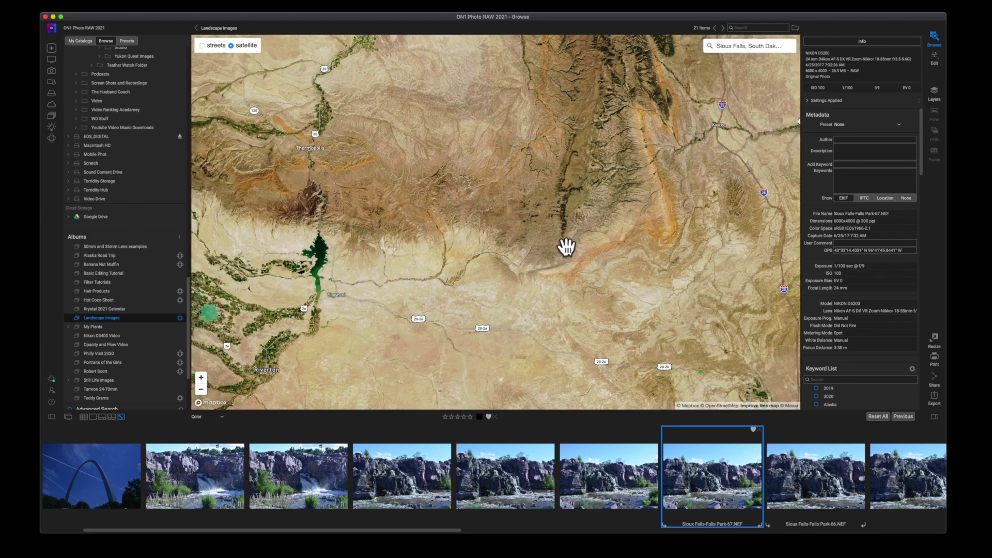
pyautogui.moveTo(427, 304); pyautogui.dragTo(494, 289)
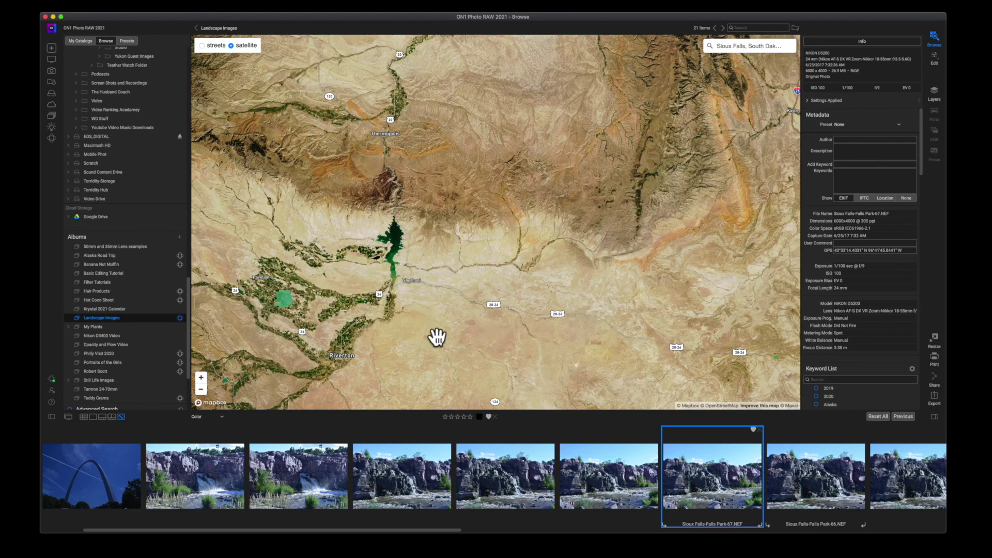
pyautogui.moveTo(439, 337); pyautogui.dragTo(498, 348)
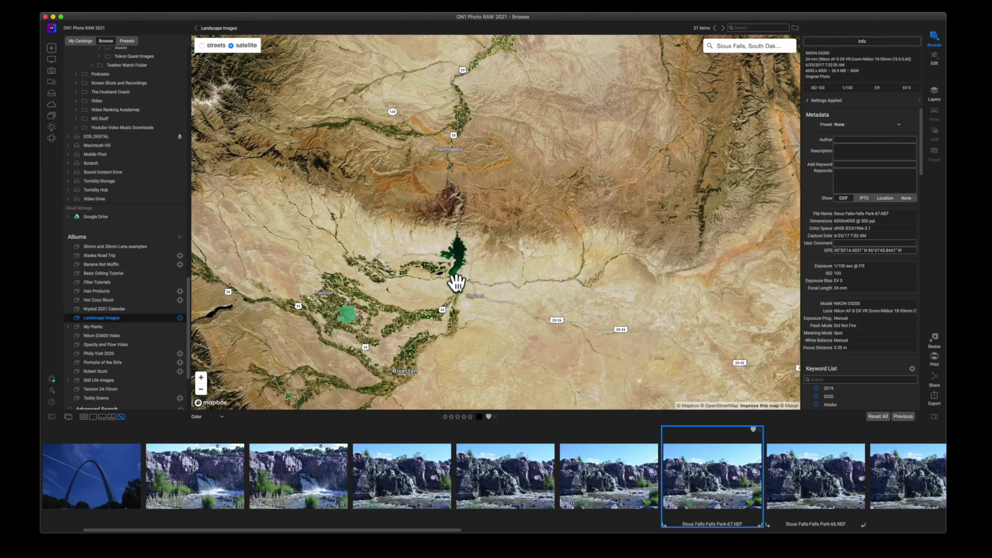
# Zoom in on Boysen Reservoir and frame its southern arm
pyautogui.click(201, 377)
pyautogui.scroll(3, 534, 168)
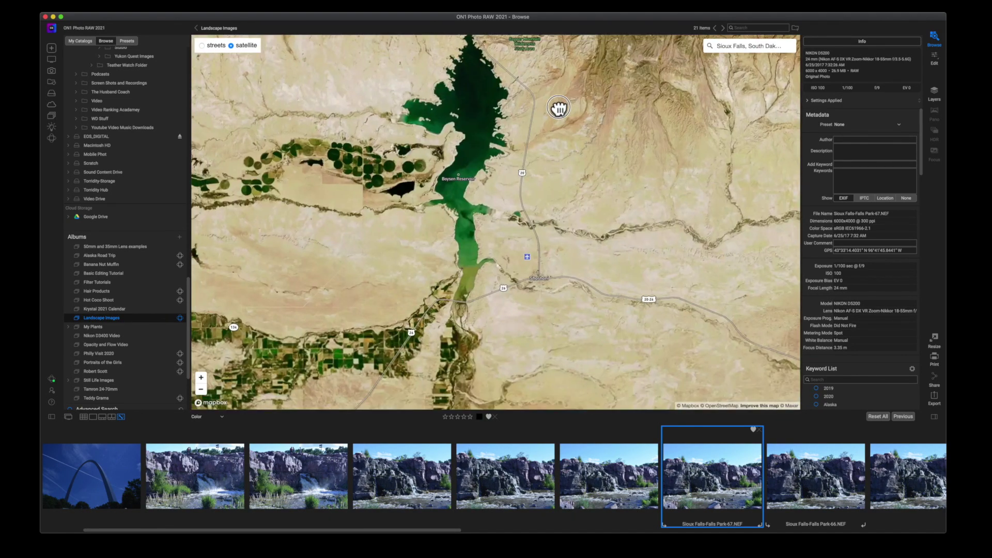
pyautogui.click(201, 377)
pyautogui.moveTo(527, 153); pyautogui.dragTo(580, 328)
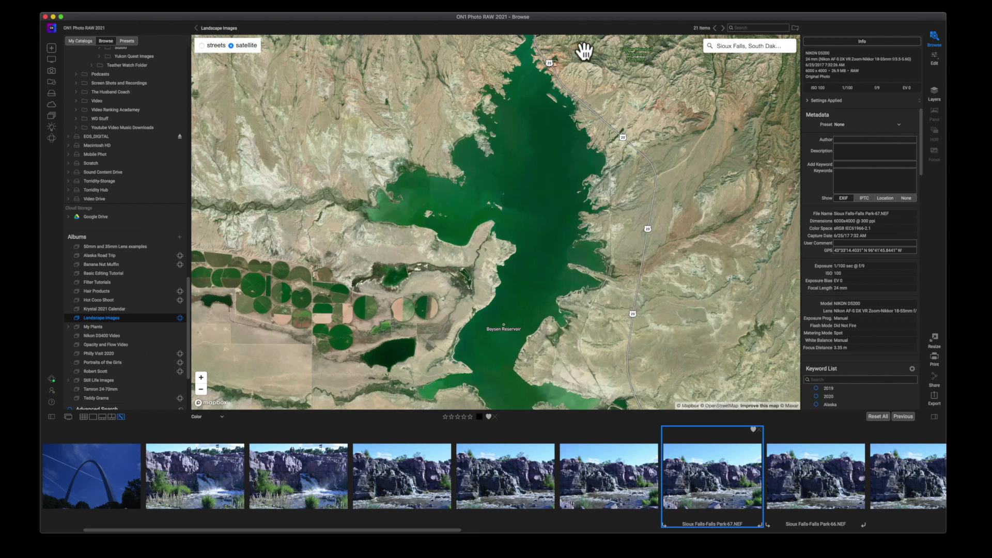
pyautogui.moveTo(603, 428)
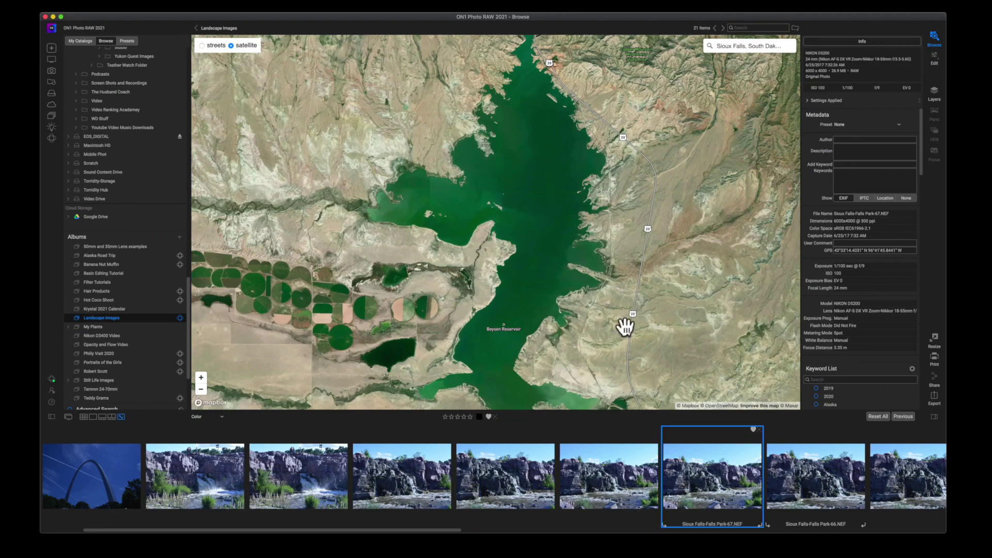
pyautogui.moveTo(534, 126); pyautogui.dragTo(534, 212)
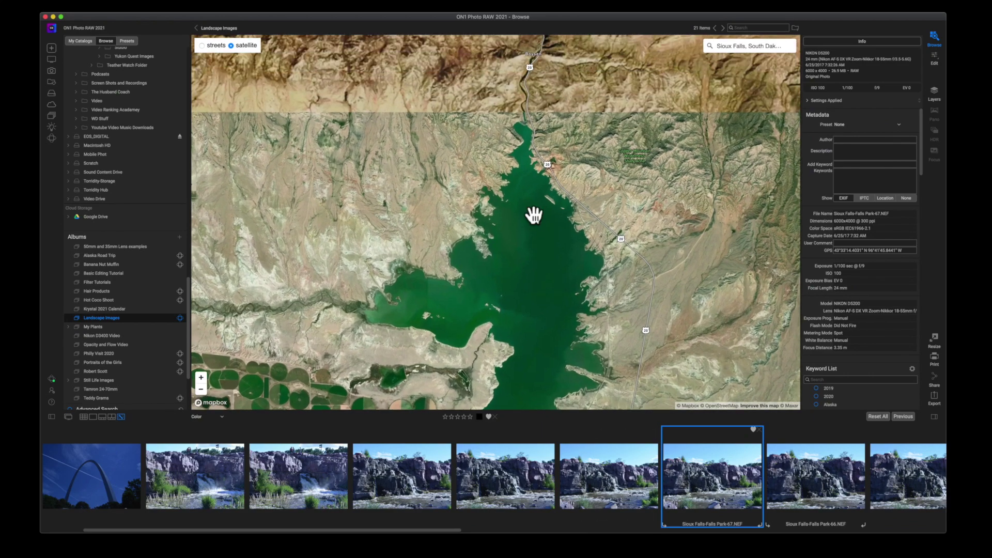
pyautogui.moveTo(505, 293); pyautogui.dragTo(541, 192)
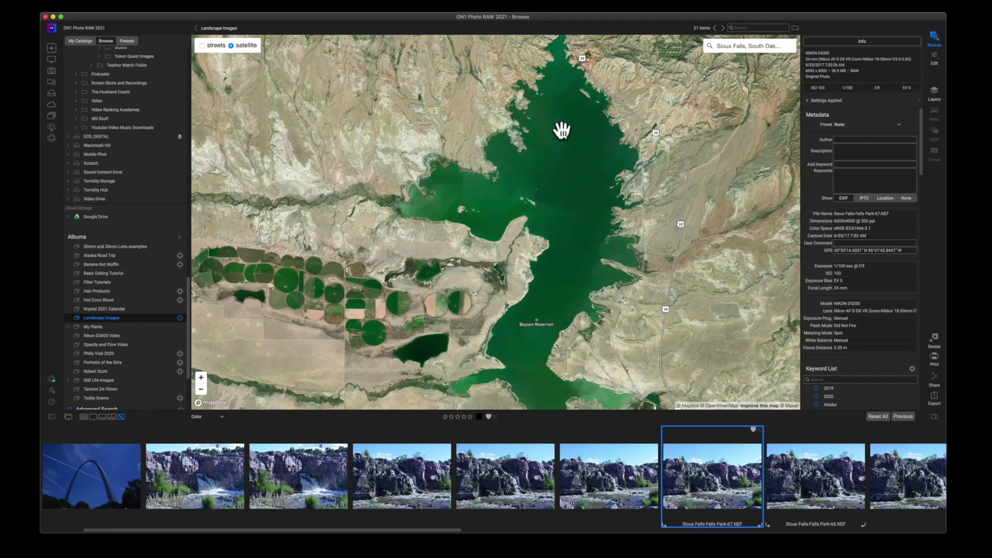
pyautogui.moveTo(563, 129); pyautogui.dragTo(572, 160)
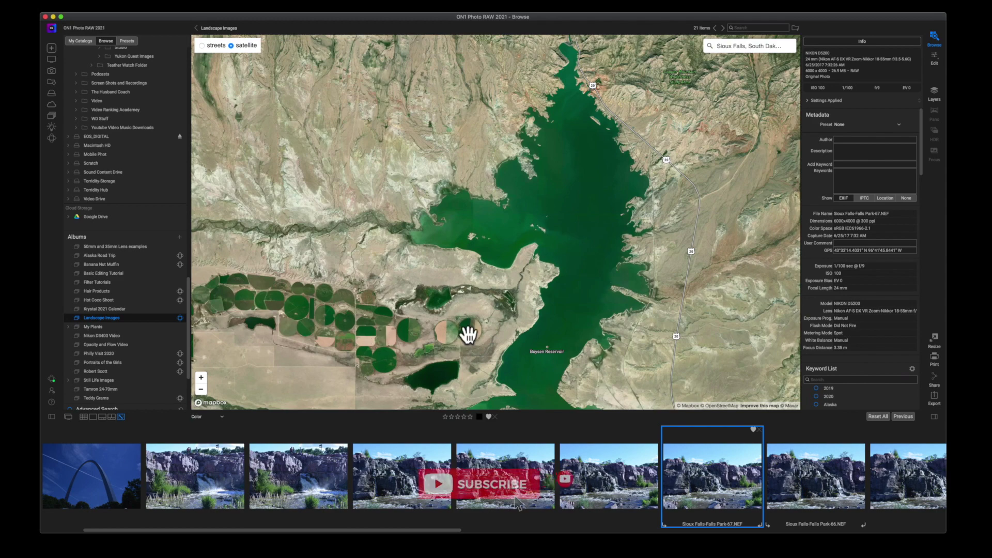
pyautogui.moveTo(552, 268); pyautogui.dragTo(626, 96)
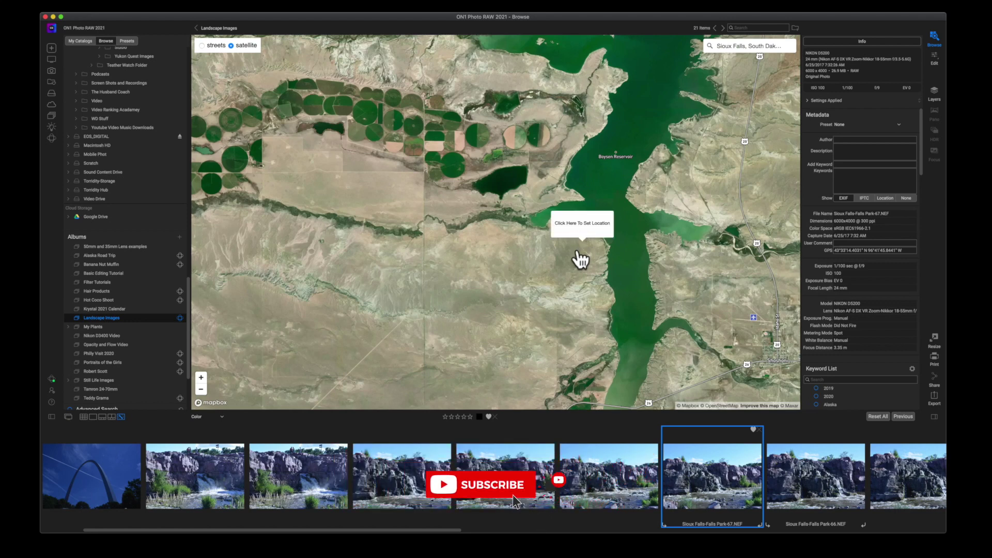
# Drop the photo's GPS pin beside Boysen Reservoir and zoom in around it
pyautogui.click(569, 224)
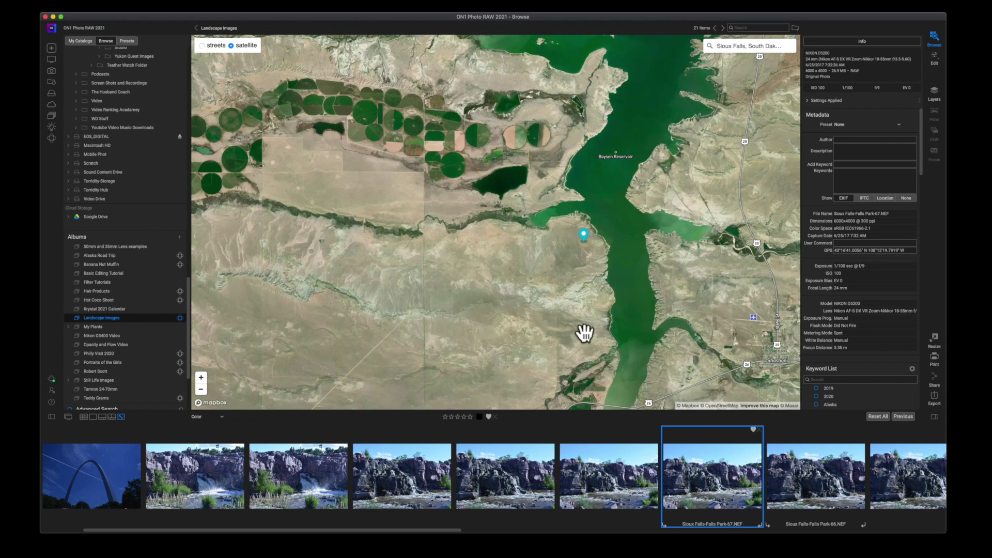
pyautogui.moveTo(569, 325); pyautogui.dragTo(576, 255)
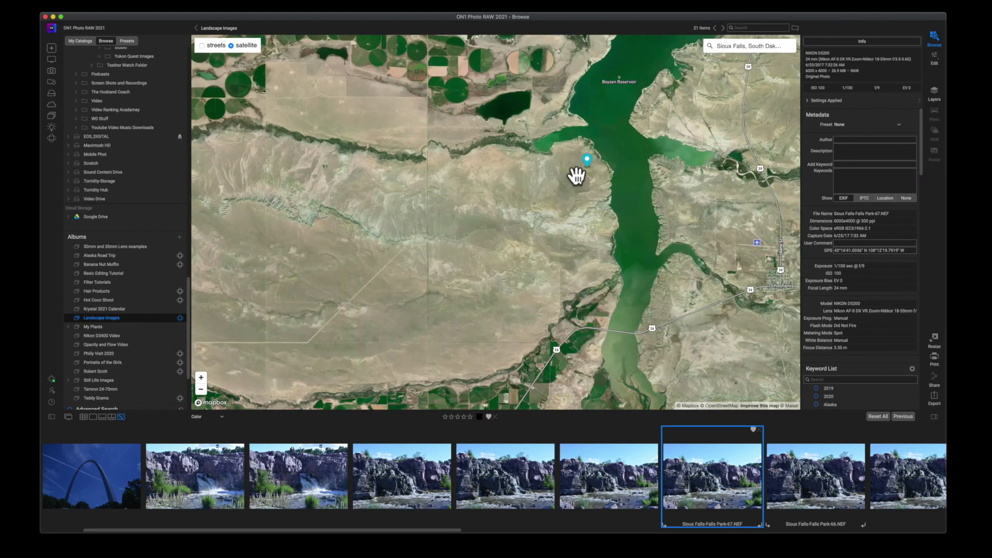
pyautogui.scroll(3, 576, 175)
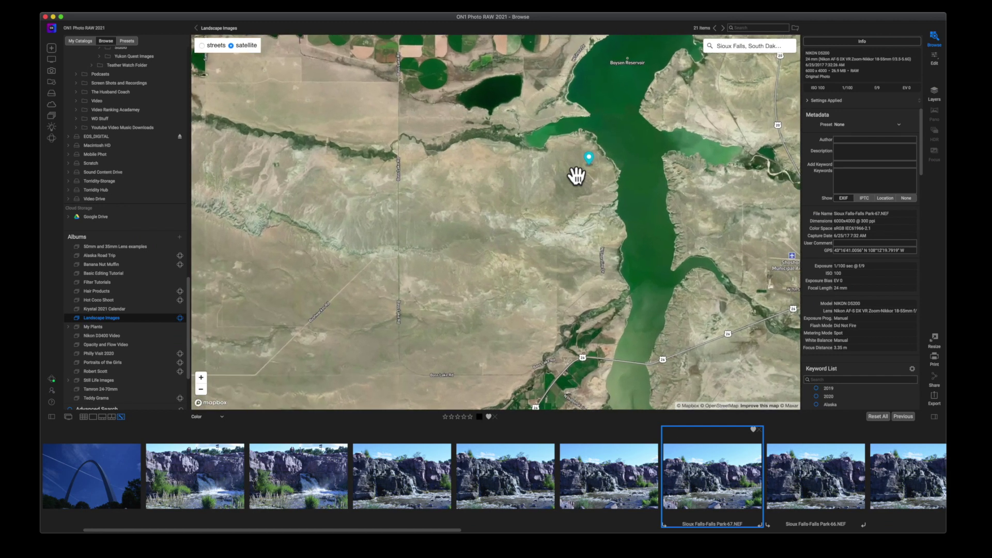
pyautogui.scroll(2, 576, 176)
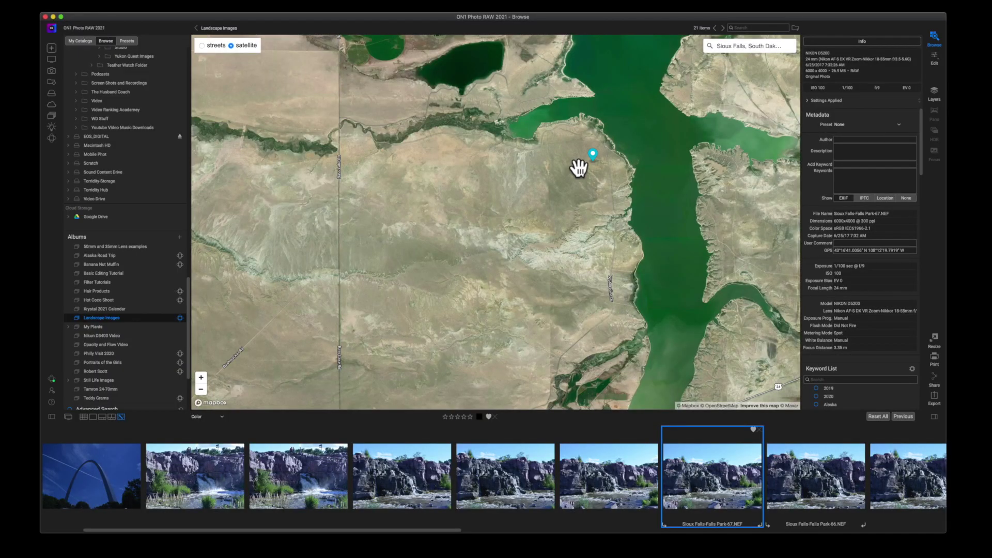
# Zoom the map back out over the surrounding plains, then return to the album's thumbnail grid
pyautogui.scroll(-10, 579, 168)
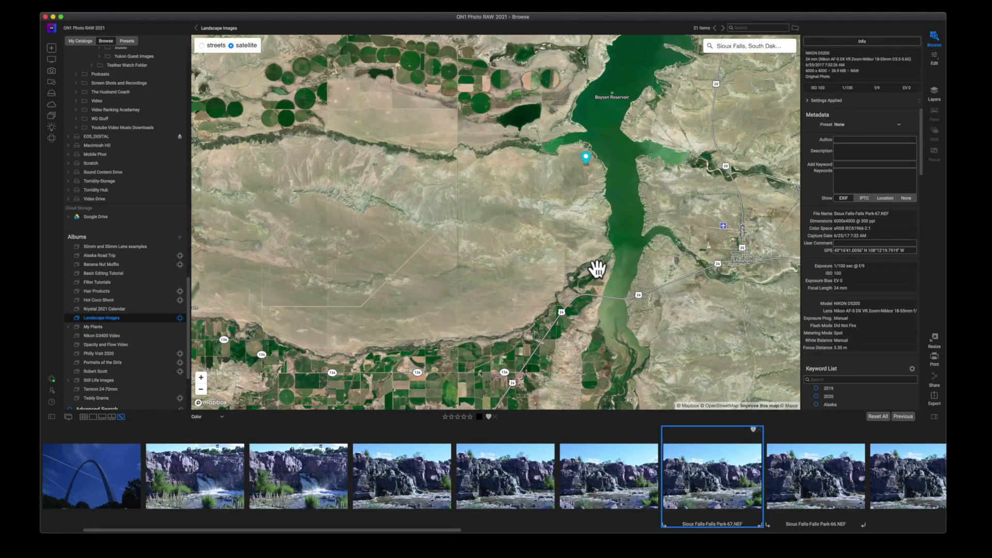
pyautogui.scroll(-3, 588, 246)
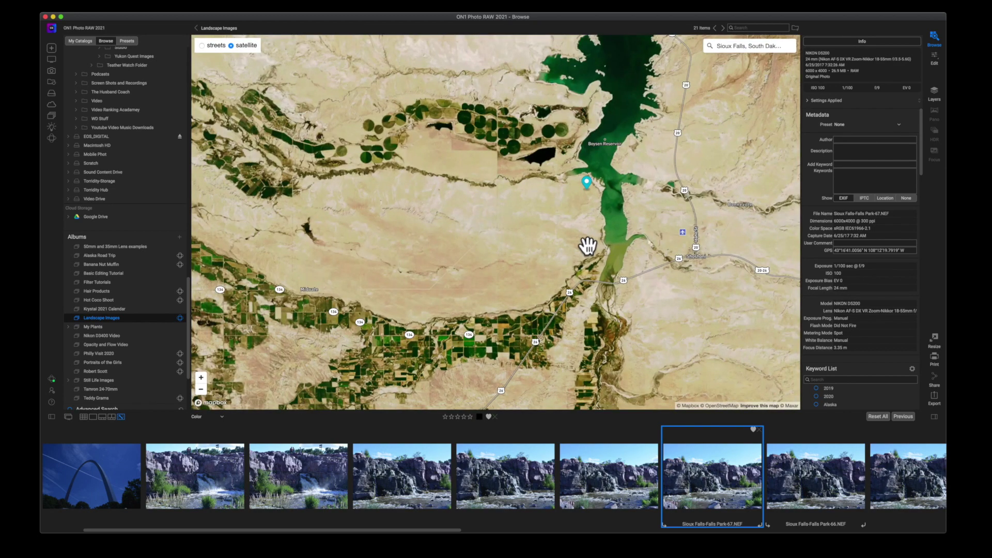
pyautogui.scroll(-3, 588, 246)
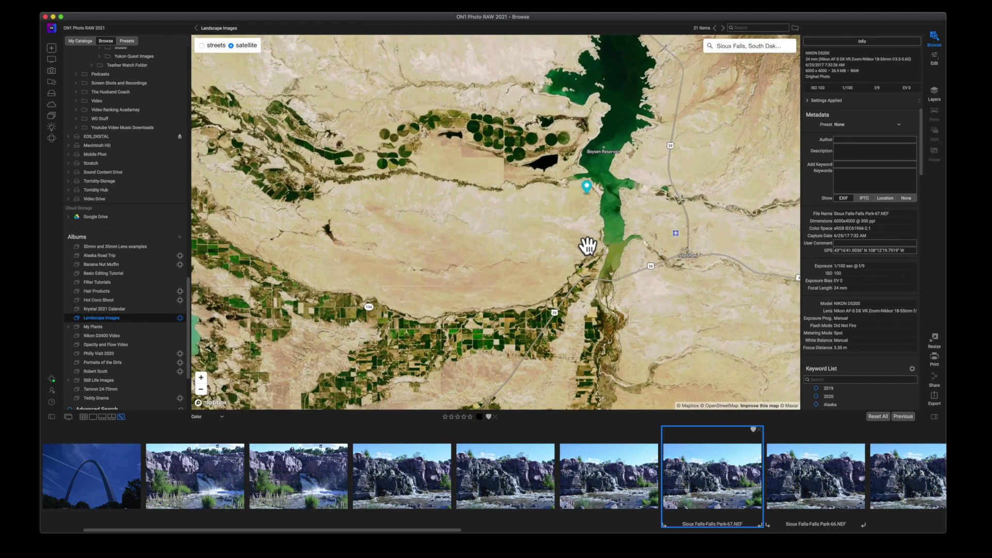
pyautogui.scroll(-3, 589, 246)
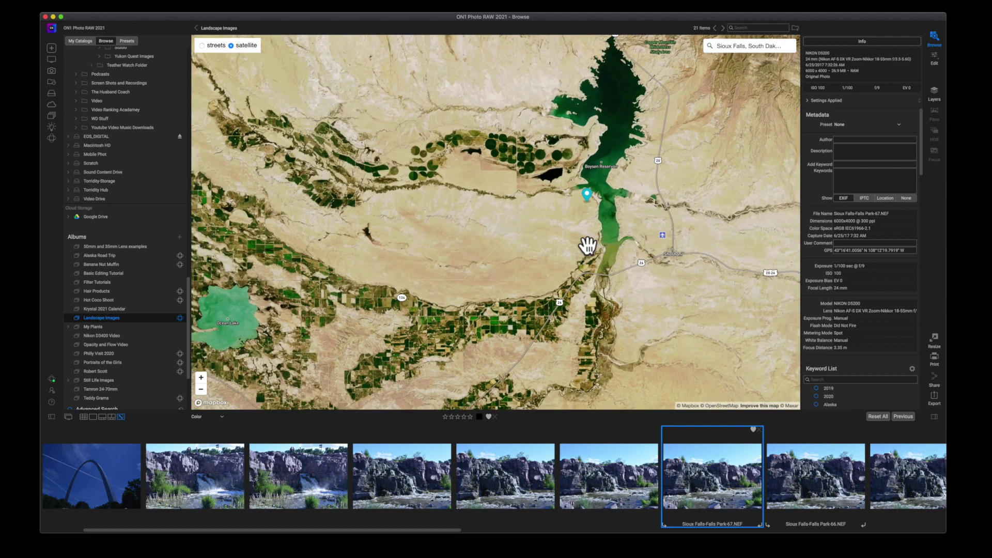
pyautogui.moveTo(713, 299)
pyautogui.mouseDown()
pyautogui.moveTo(576, 272)
pyautogui.moveTo(420, 215)
pyautogui.moveTo(439, 206)
pyautogui.mouseUp()
pyautogui.scroll(-3, 562, 215)
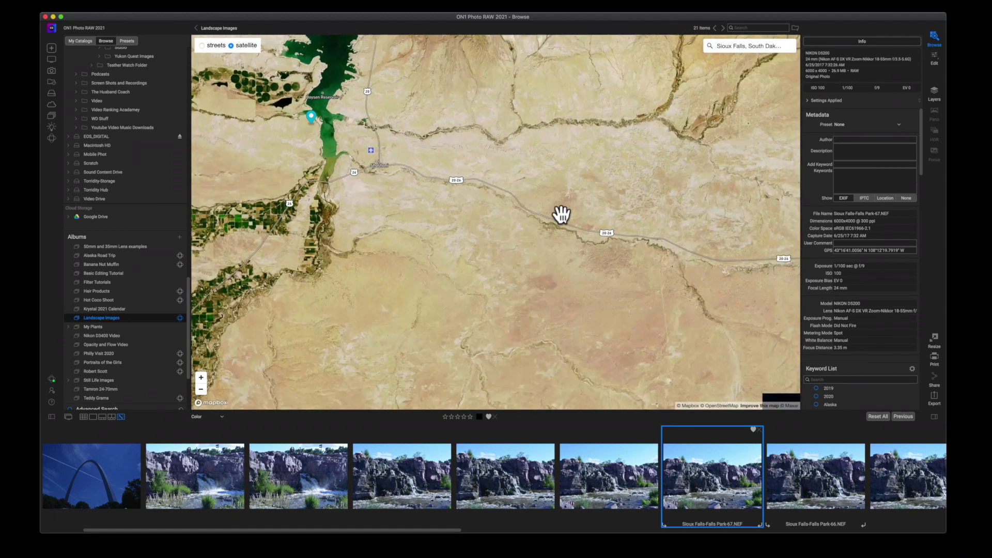
pyautogui.scroll(-3, 562, 214)
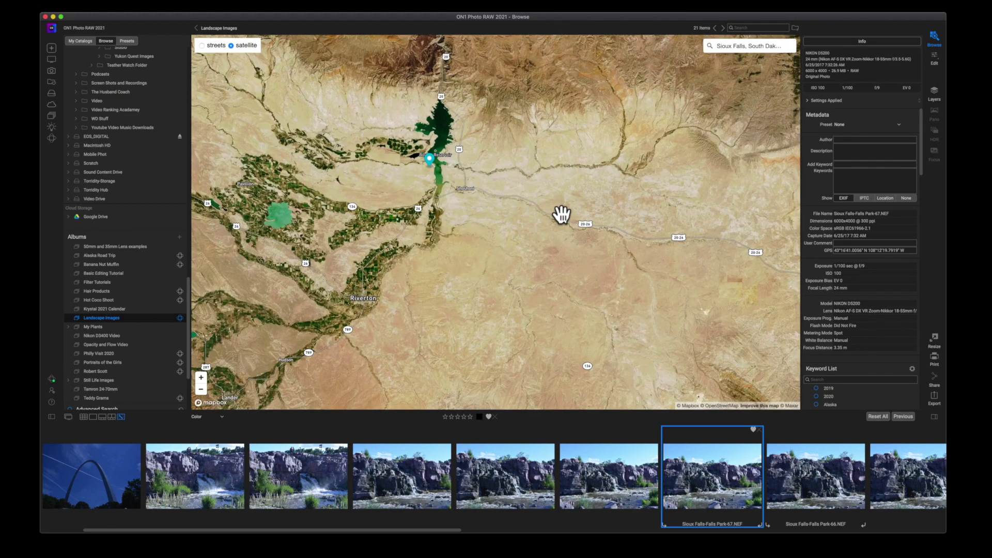
pyautogui.scroll(-3, 561, 214)
pyautogui.press('g')
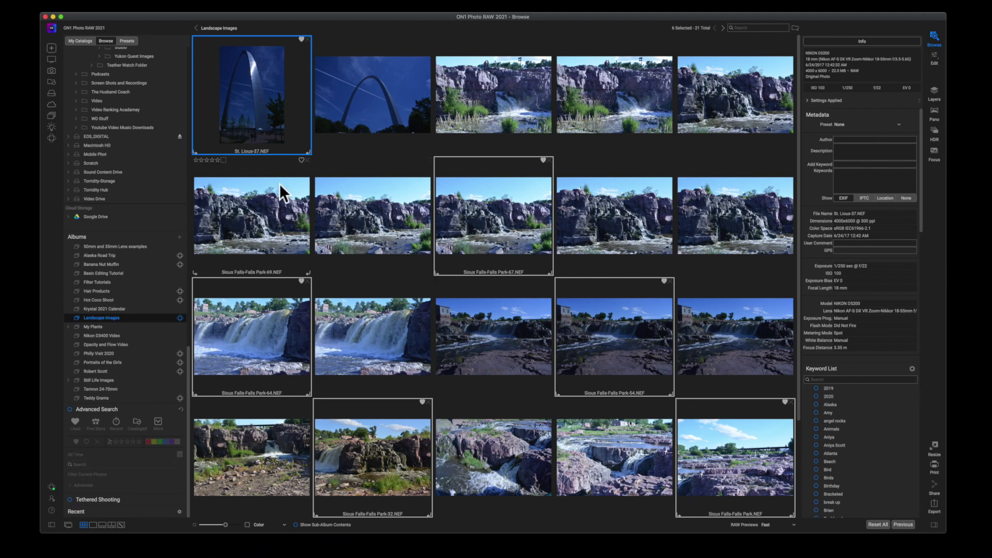
# Bring up the Window > Quick Slideshow submenu with its Start Slideshow option
pyautogui.click(249, 4)
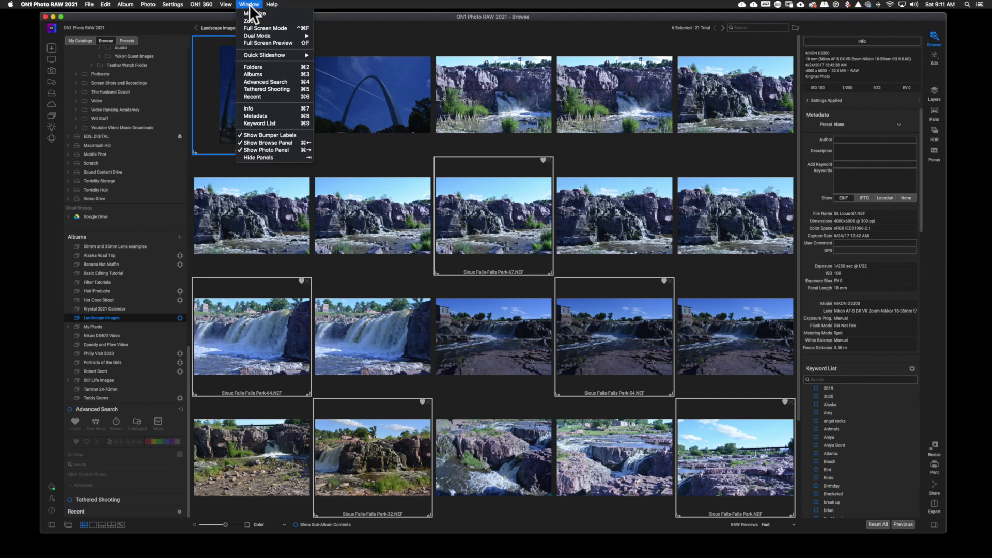
pyautogui.moveTo(272, 54)
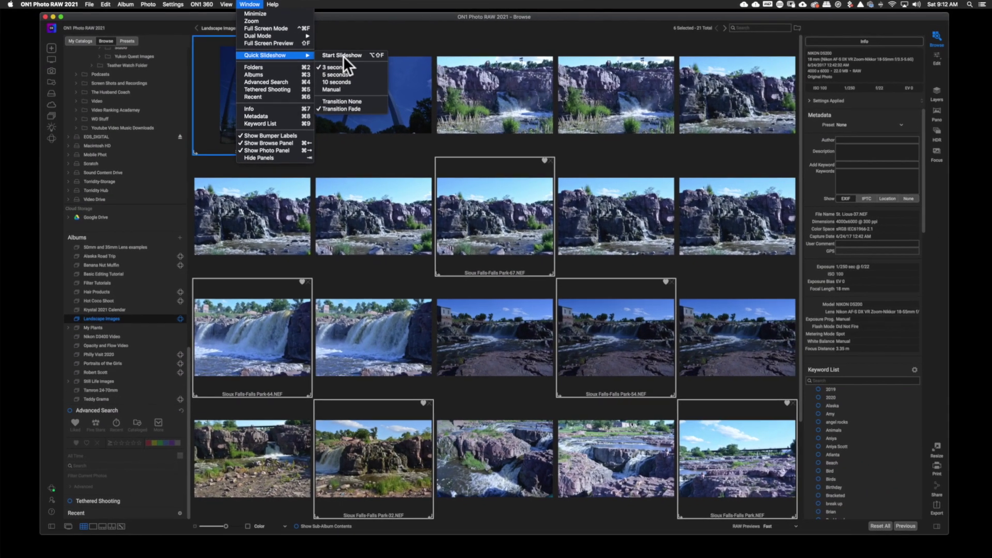
# Run the full-screen slideshow of the six photos, advancing two slides
pyautogui.press('Escape')
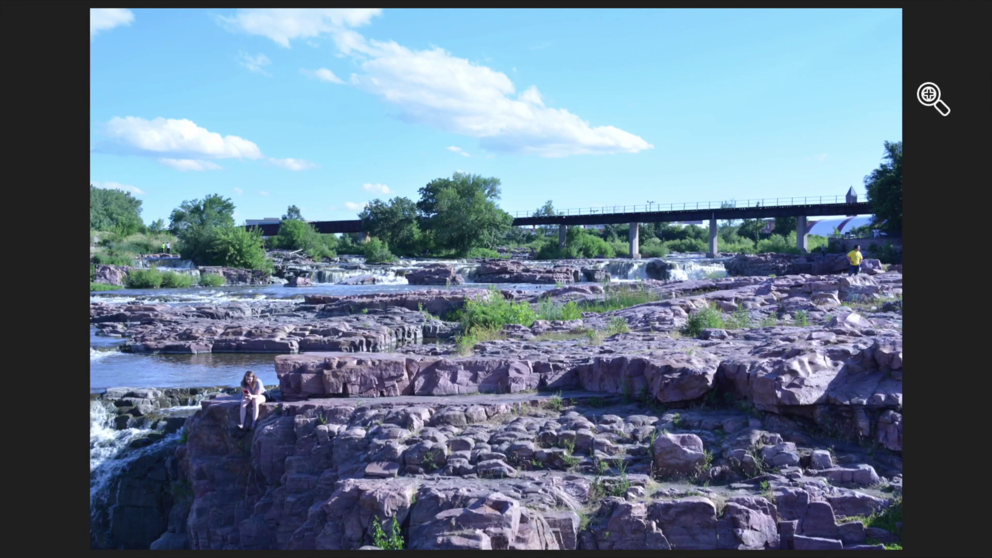
pyautogui.press('Right')
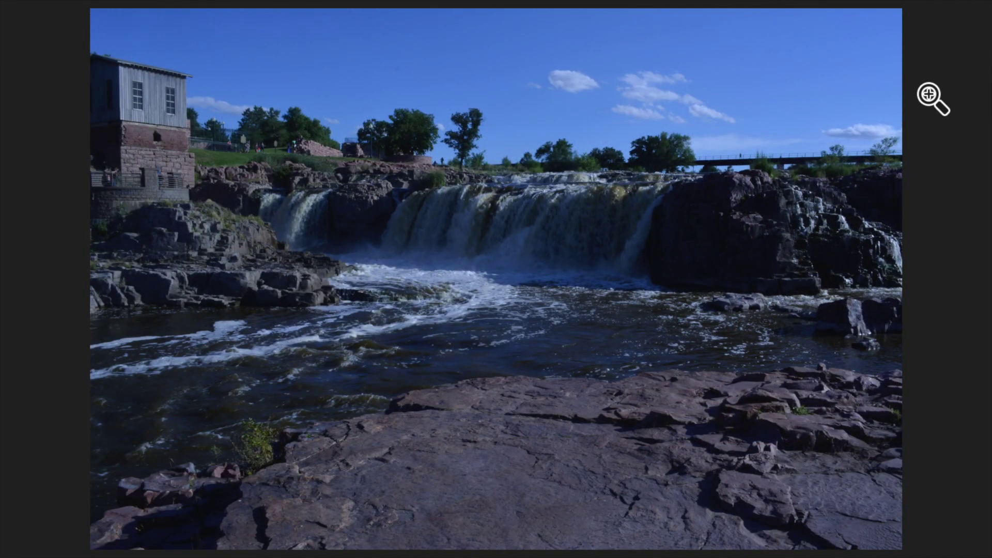
pyautogui.press('Right')
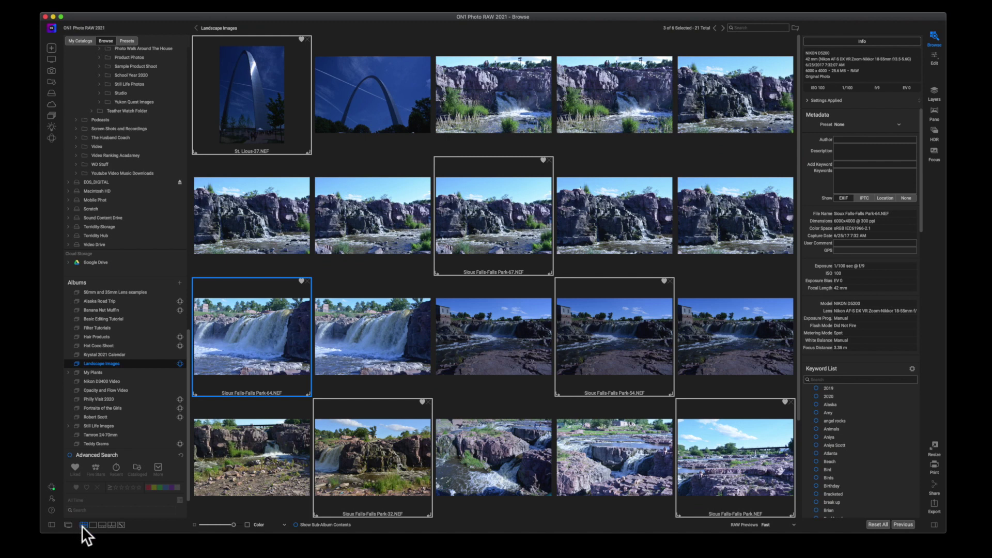
# Show Sioux Falls-Falls Park-64 large in Filmstrip view, then dismiss the Quick Slideshow menu
pyautogui.click(101, 526)
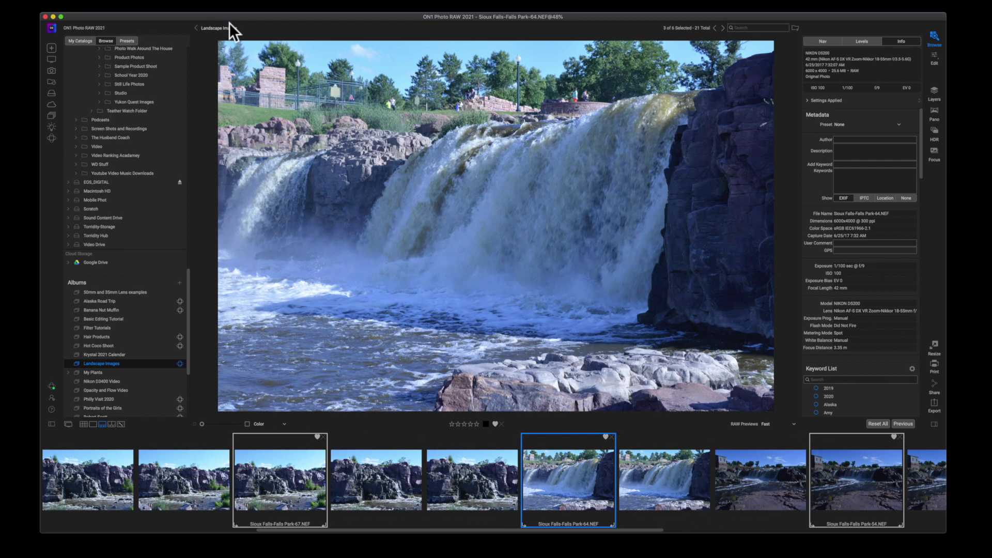
pyautogui.click(254, 4)
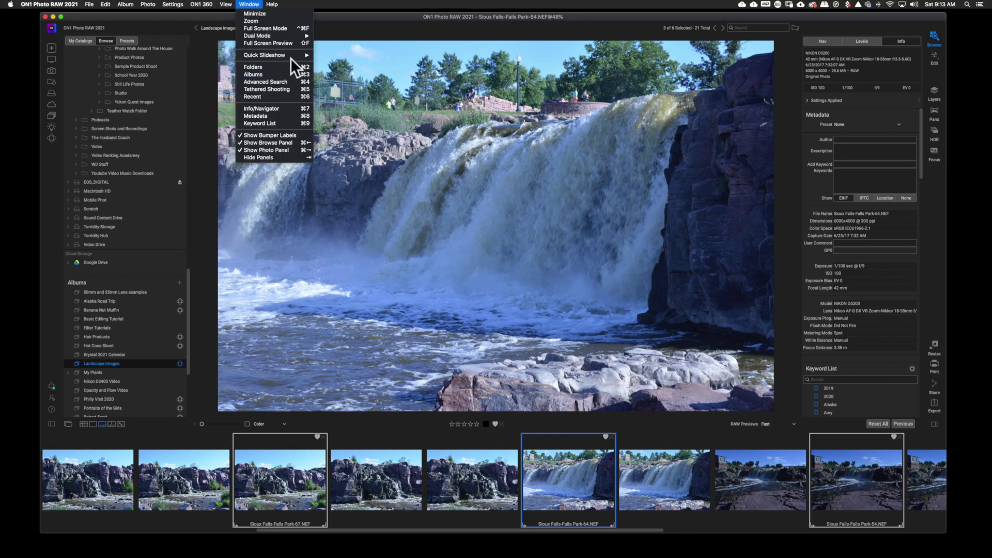
pyautogui.moveTo(289, 54)
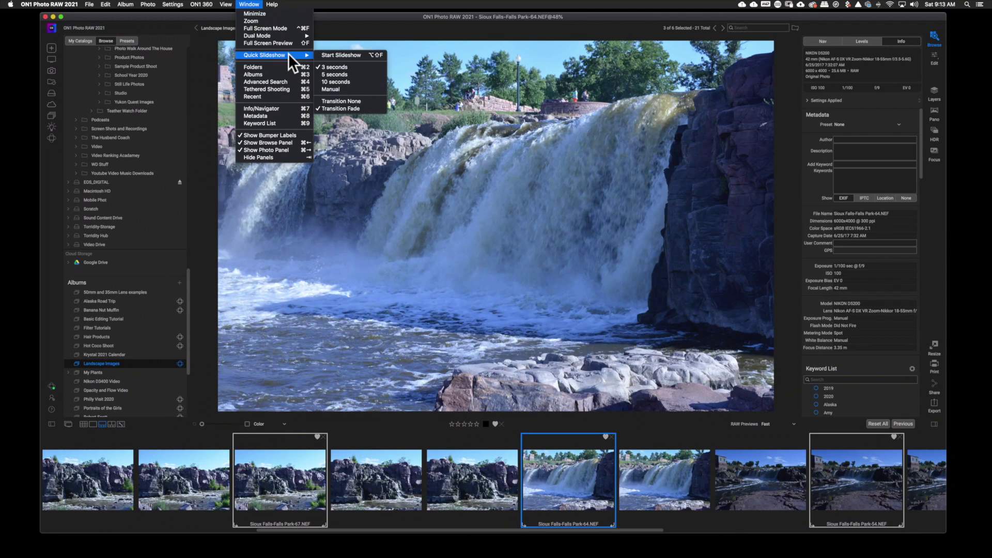
pyautogui.click(254, 4)
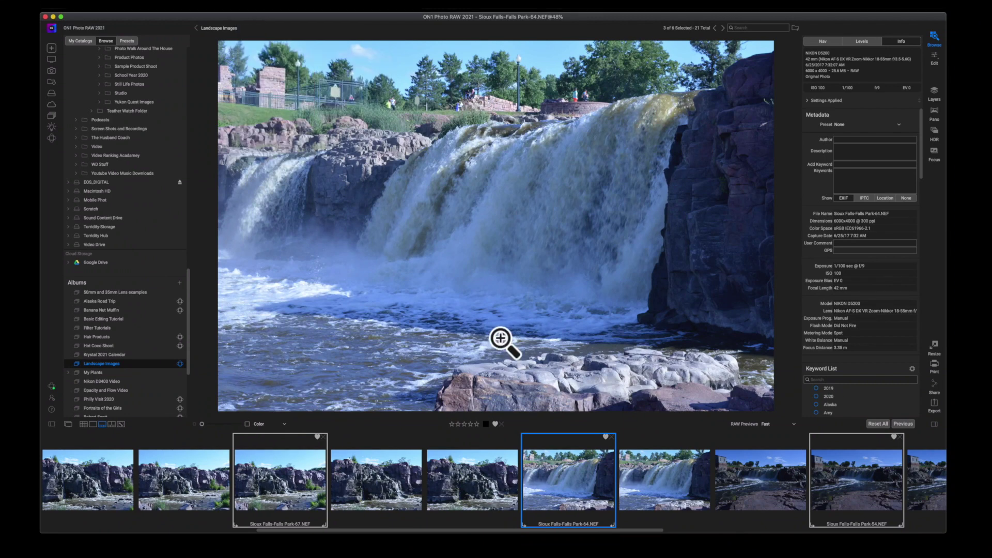